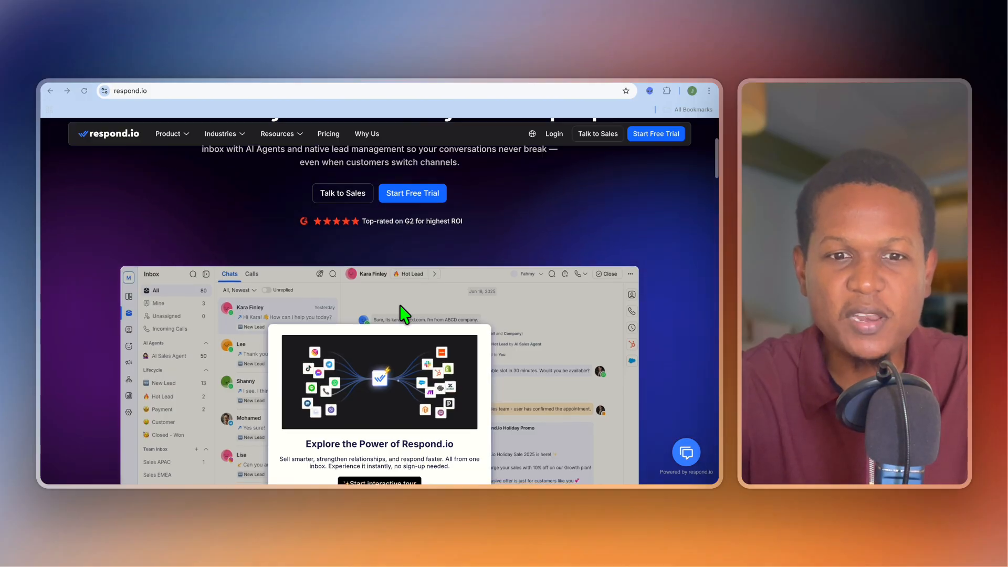
Look through the respond.io homepage, from the inbox preview to the section on scaling business growth
scroll(404, 314, "down", 3)
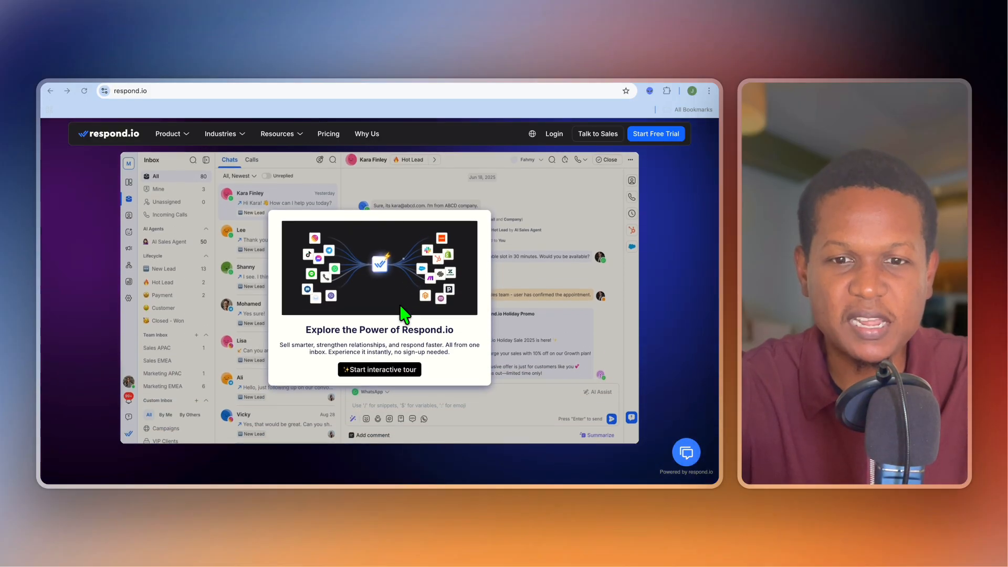
scroll(404, 313, "down", 1)
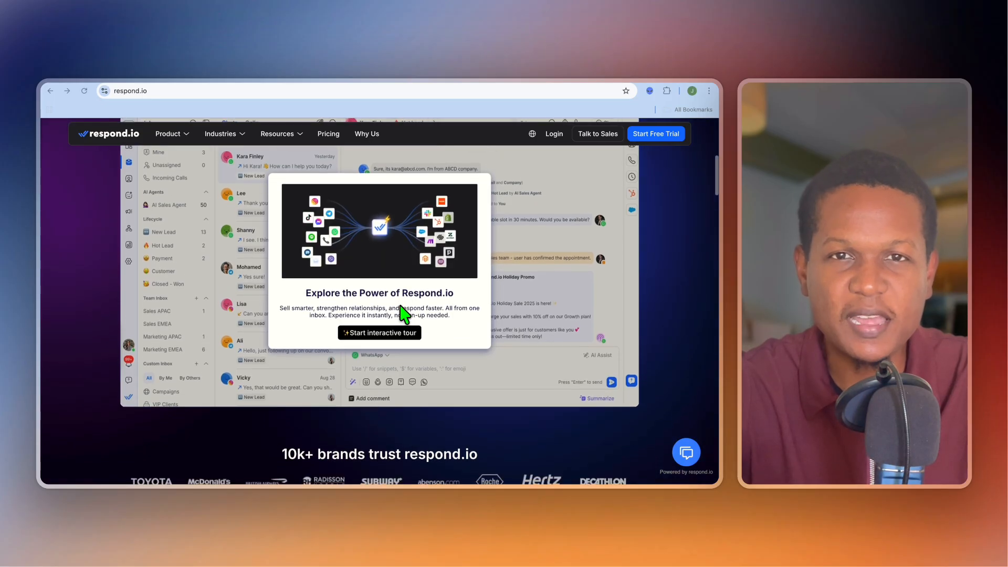
scroll(404, 314, "down", 1)
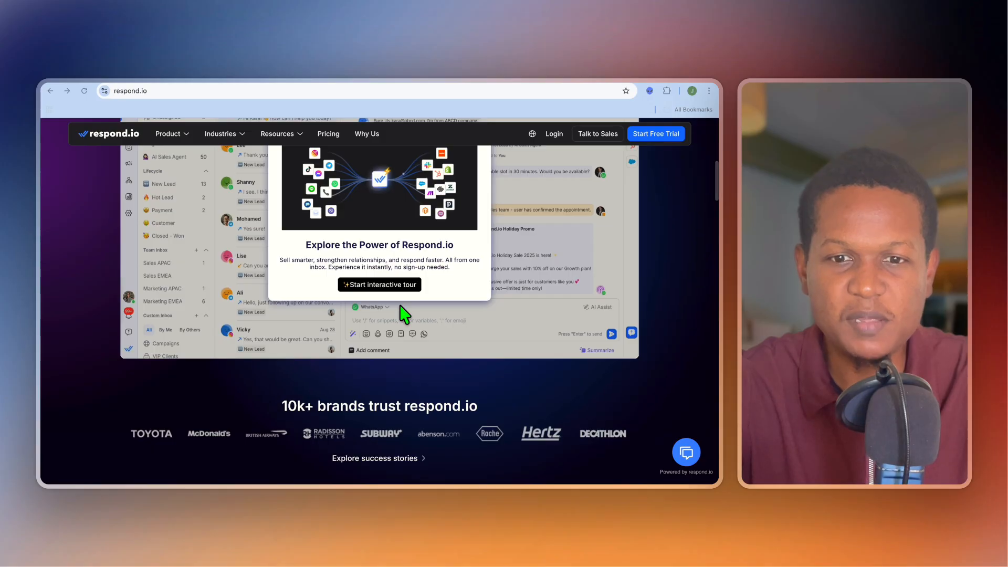
scroll(400, 305, "down", 2)
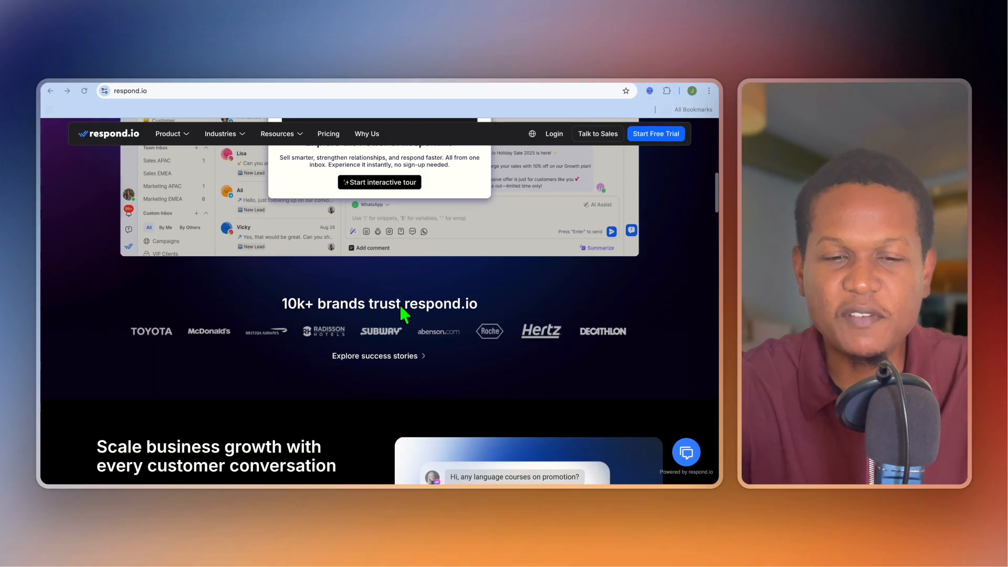
scroll(400, 307, "down", 1)
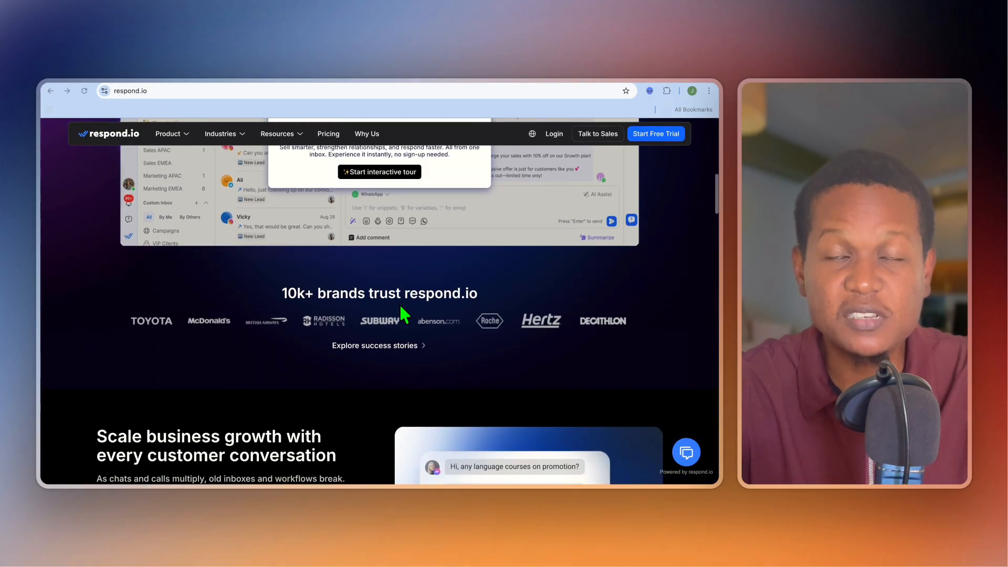
scroll(404, 315, "down", 1)
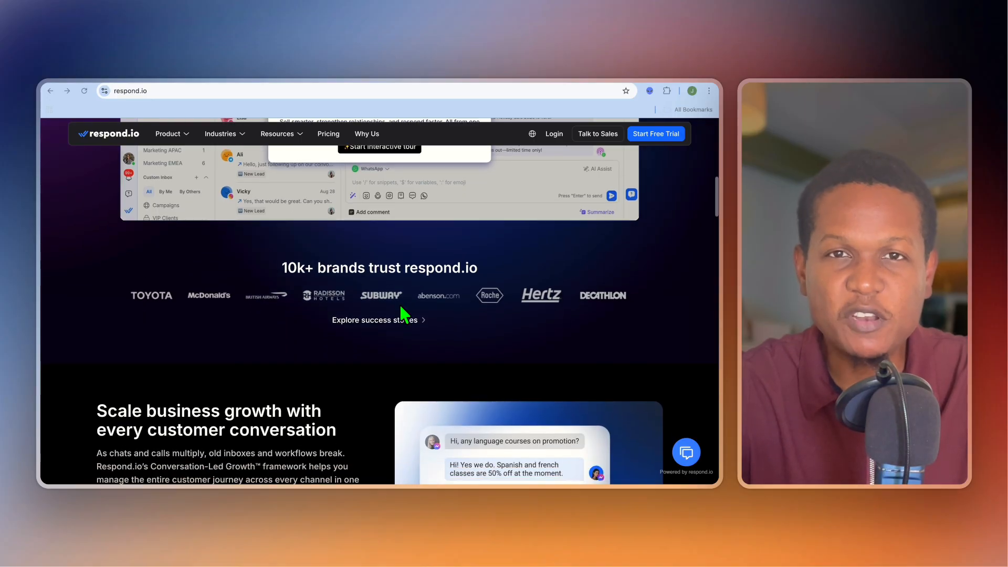
scroll(401, 308, "down", 2)
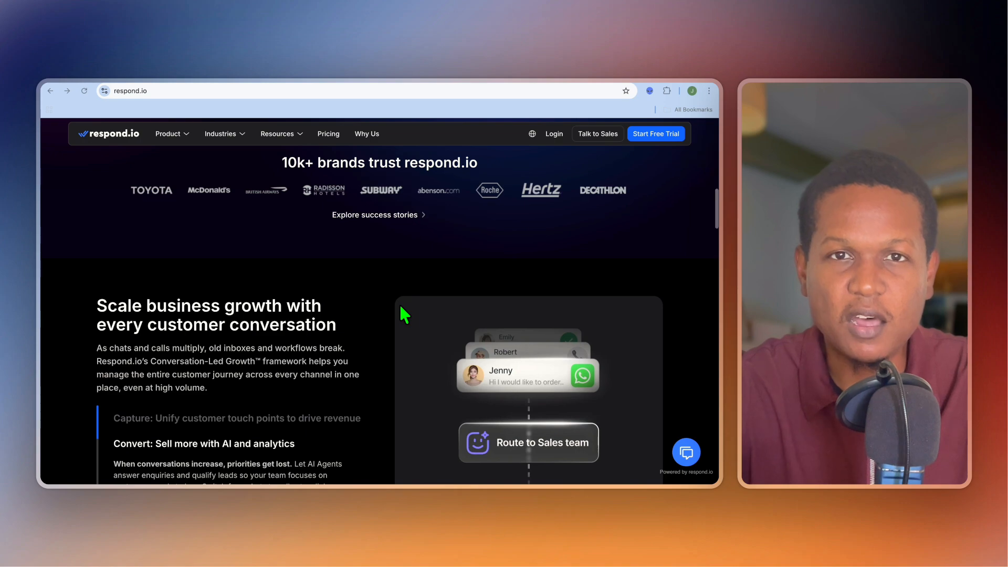
scroll(404, 315, "down", 1)
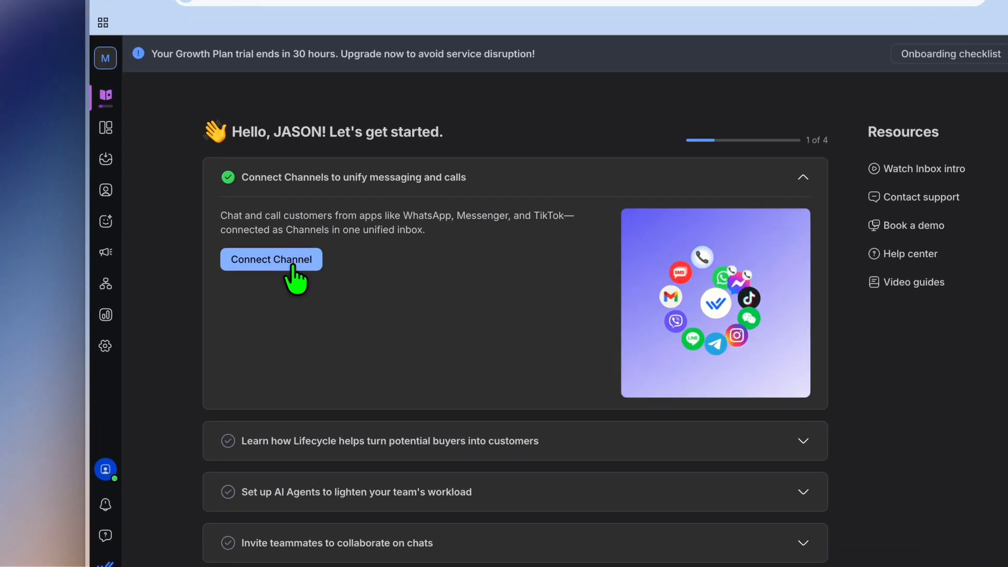
Open the channel catalog from the onboarding page and review the available messaging, SMS, email and live chat channels
left_click(251, 270)
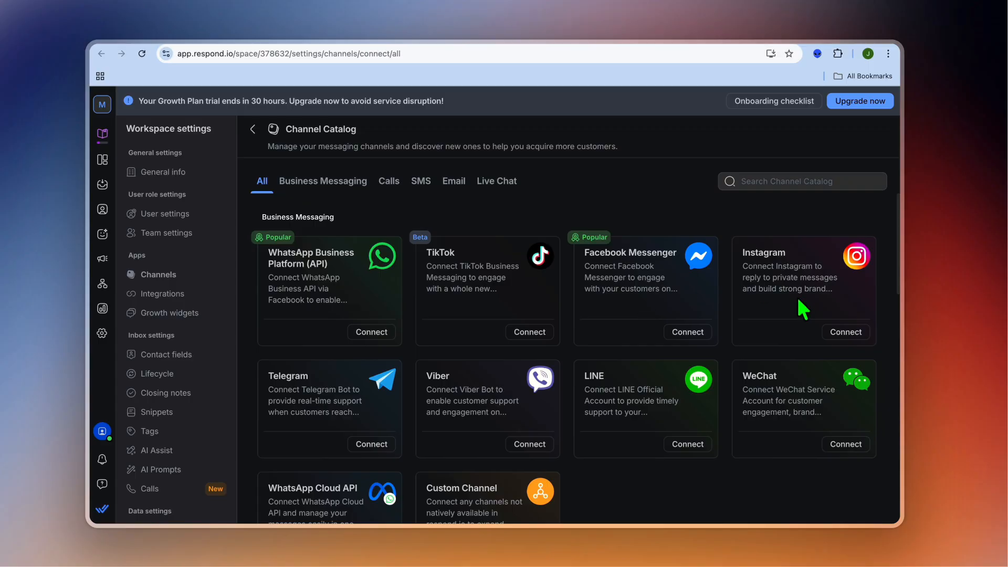
scroll(572, 340, "down", 5)
scroll(574, 342, "down", 8)
scroll(572, 340, "down", 1)
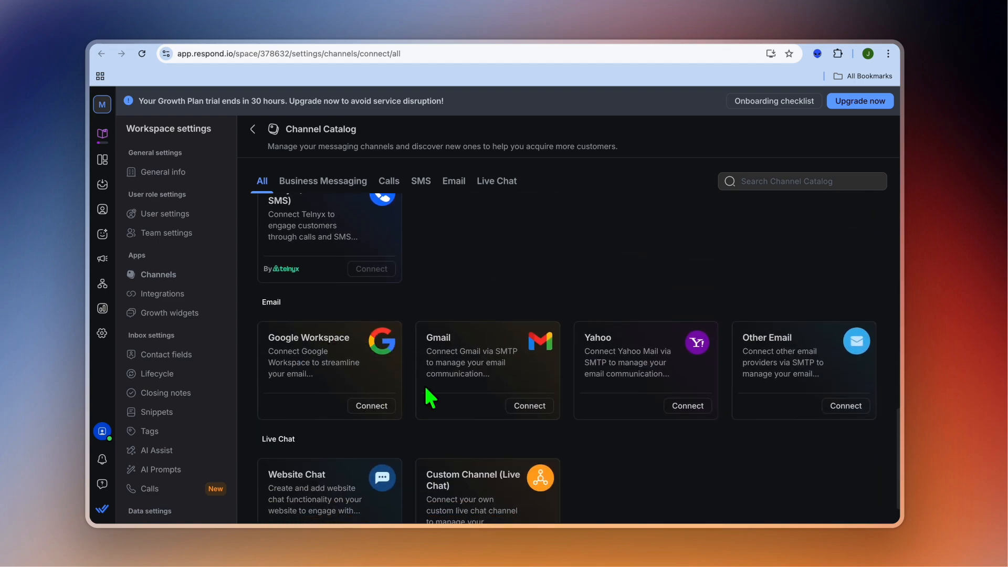
scroll(426, 390, "down", 1)
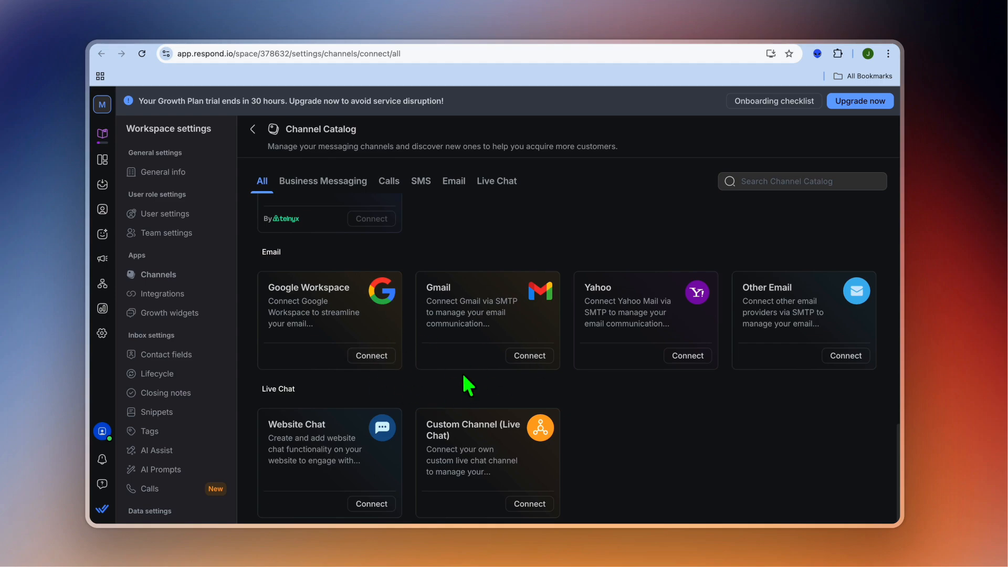
scroll(467, 385, "up", 4)
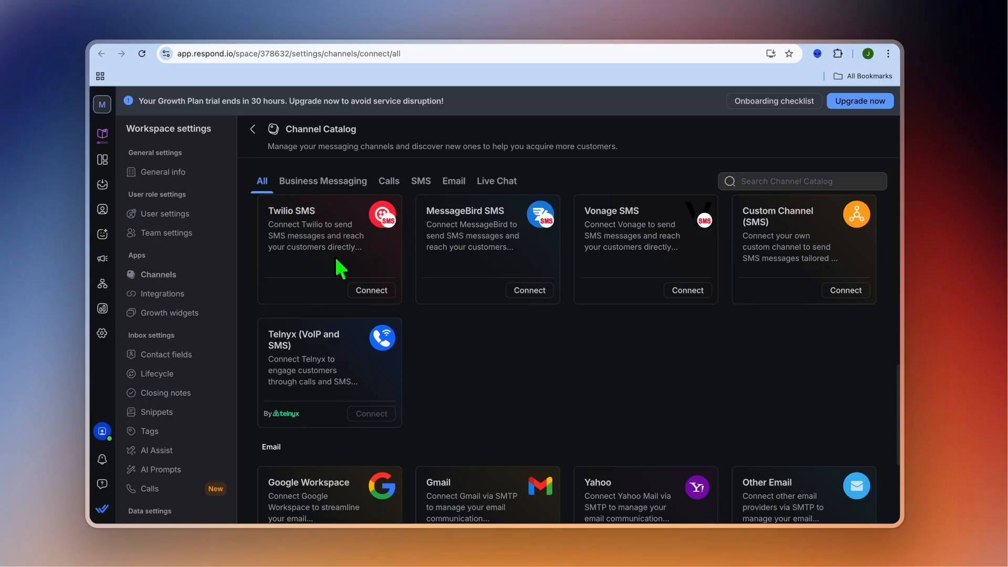
scroll(339, 268, "up", 10)
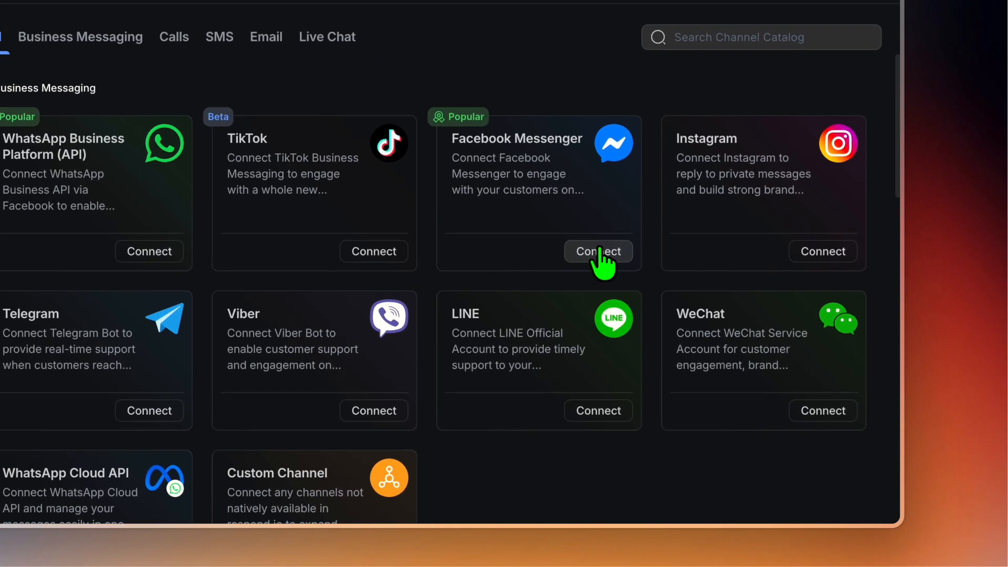
Connect the Football page as a Facebook Messenger channel through Facebook, and return to the channel list, dismissing the AI Agents announcement
left_click(688, 334)
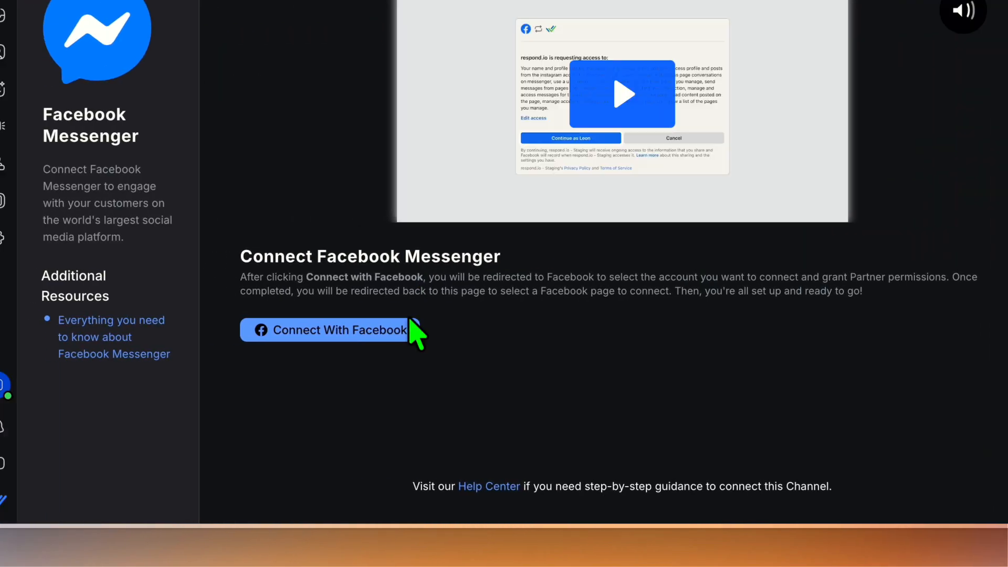
left_click(361, 329)
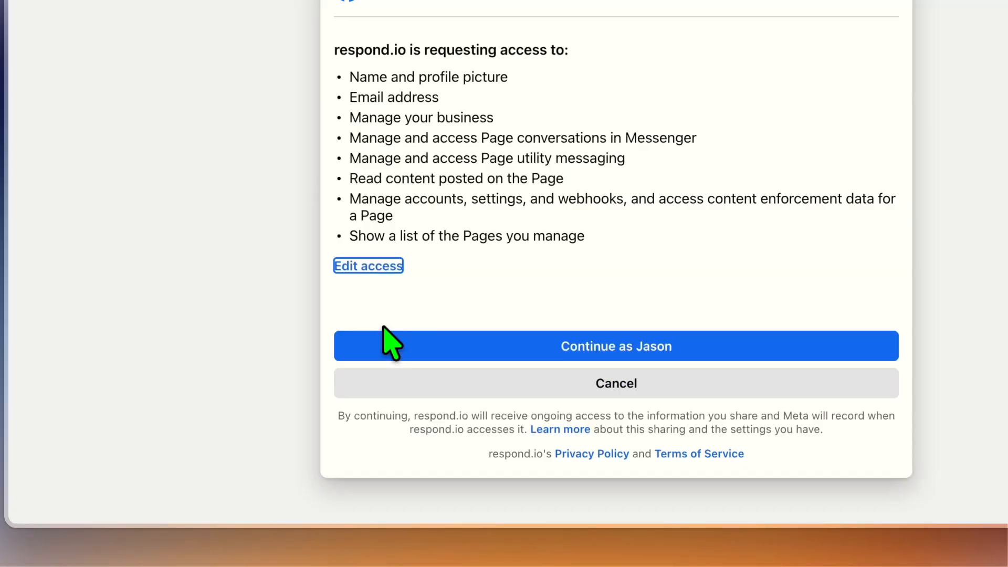
left_click(580, 348)
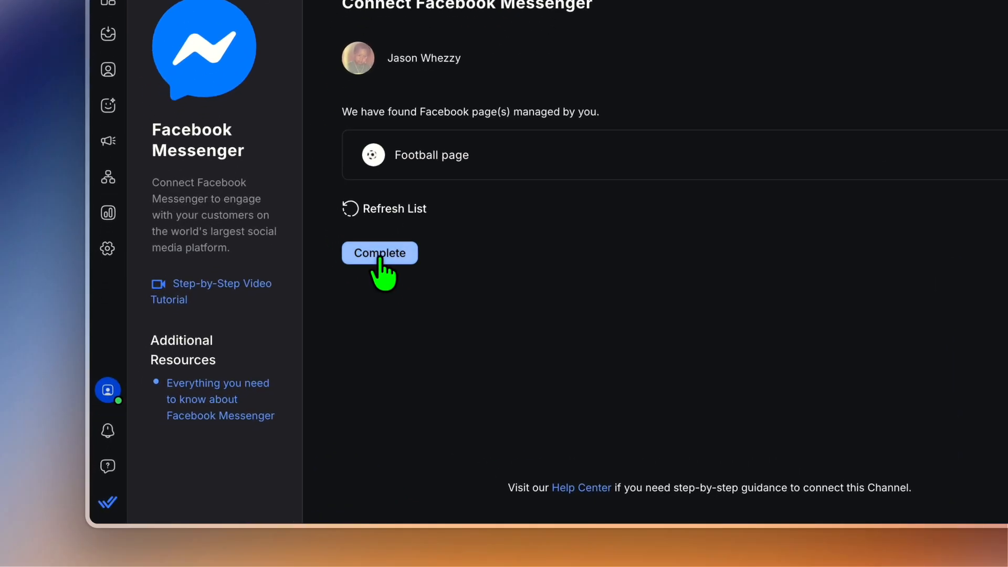
left_click(290, 336)
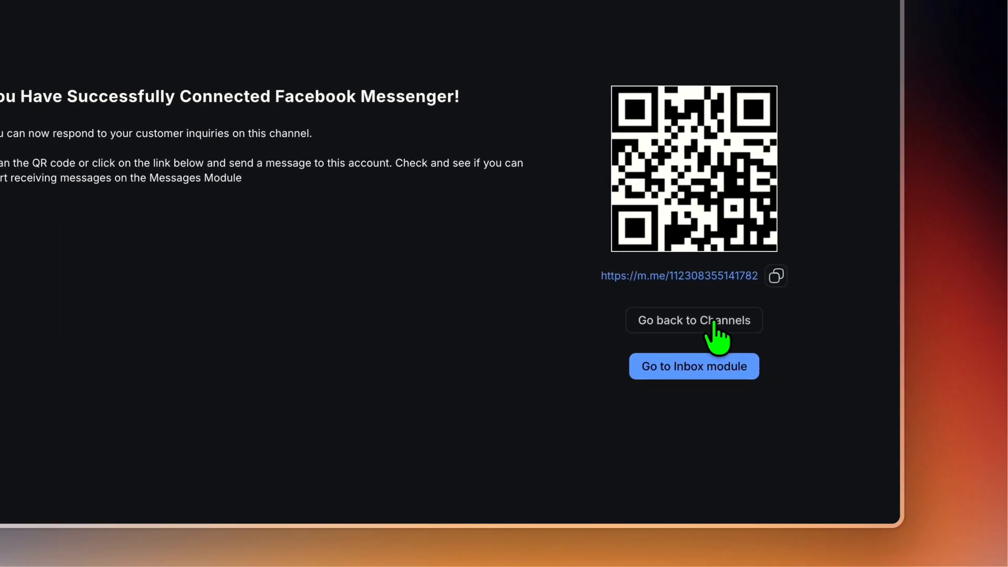
left_click(769, 386)
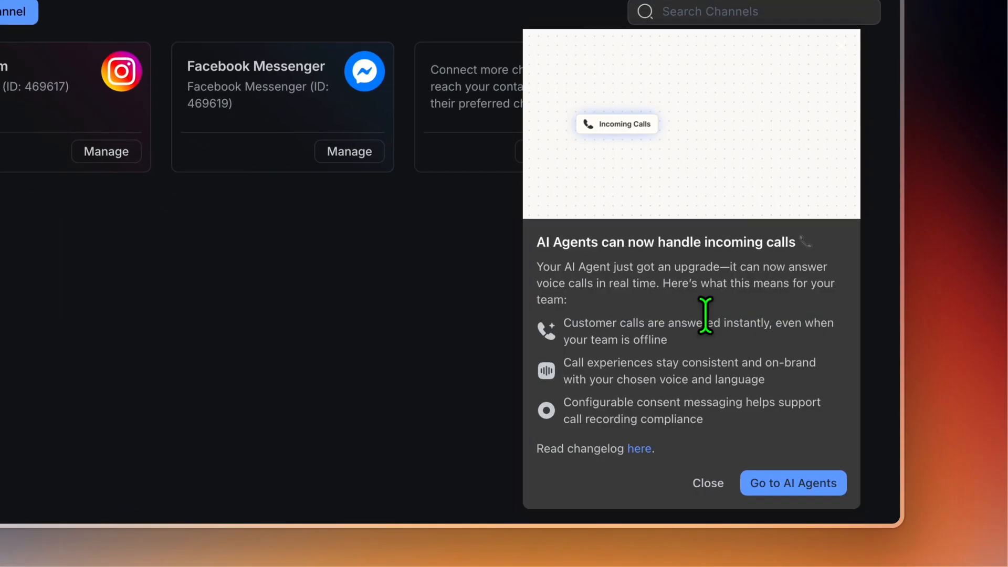
left_click(709, 484)
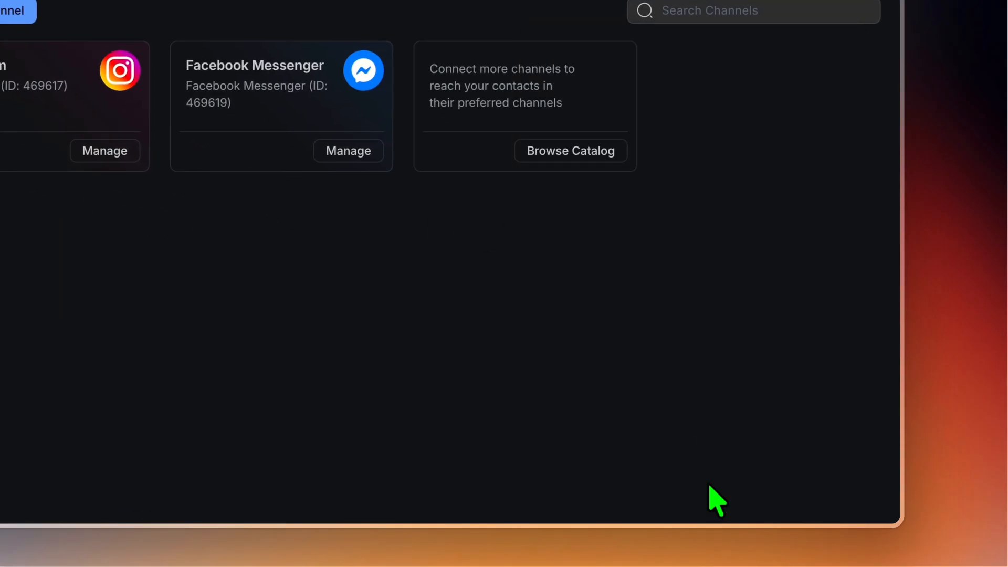
Try to connect the WhatsApp Business Platform (API) via Facebook, choosing the existing WhatsApp Business account
left_click(573, 154)
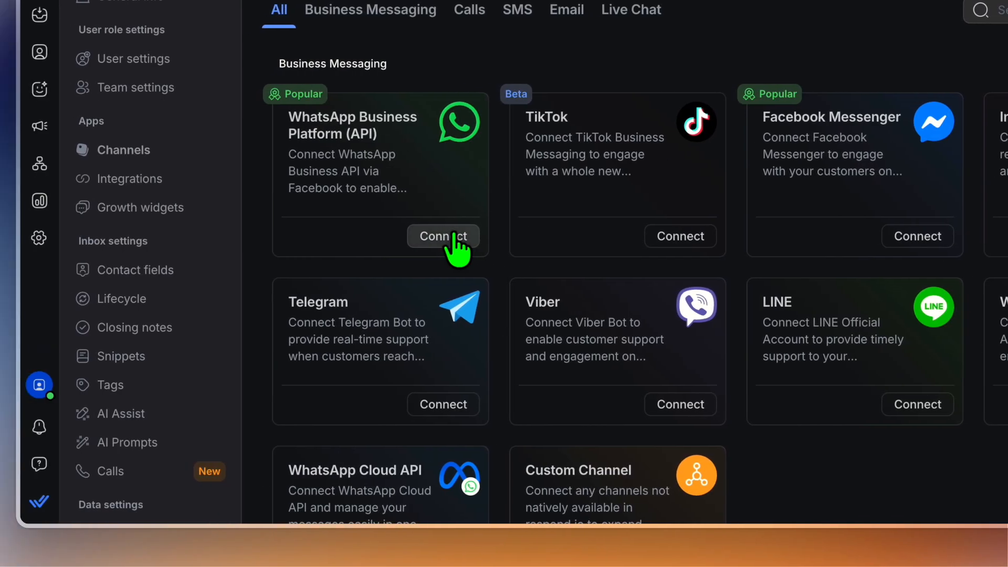
left_click(151, 235)
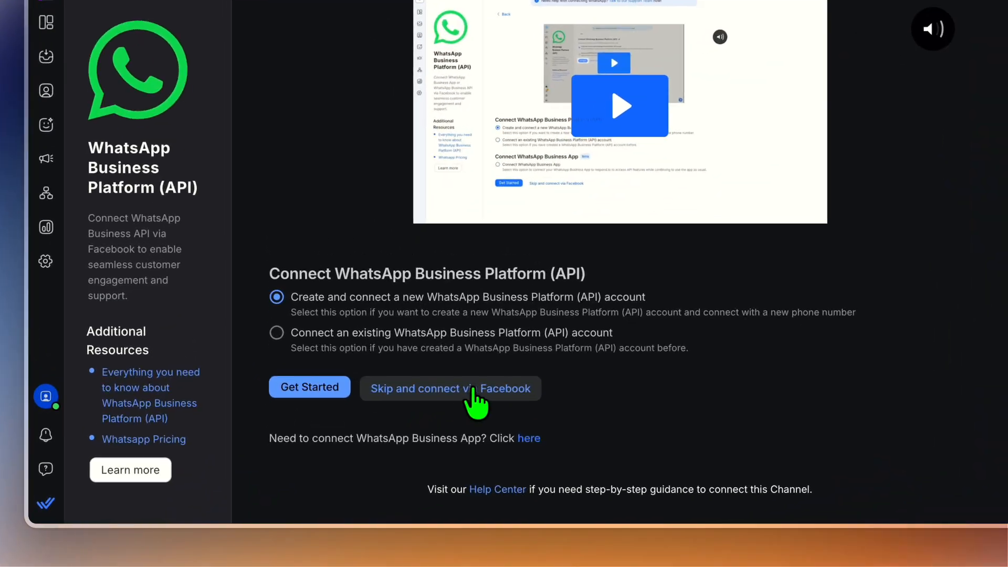
left_click(391, 426)
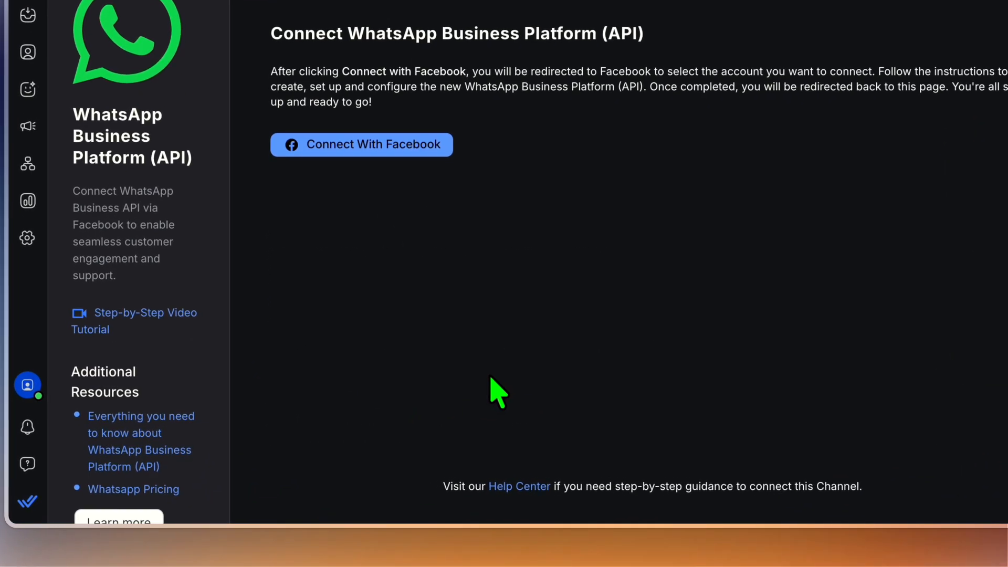
left_click(379, 152)
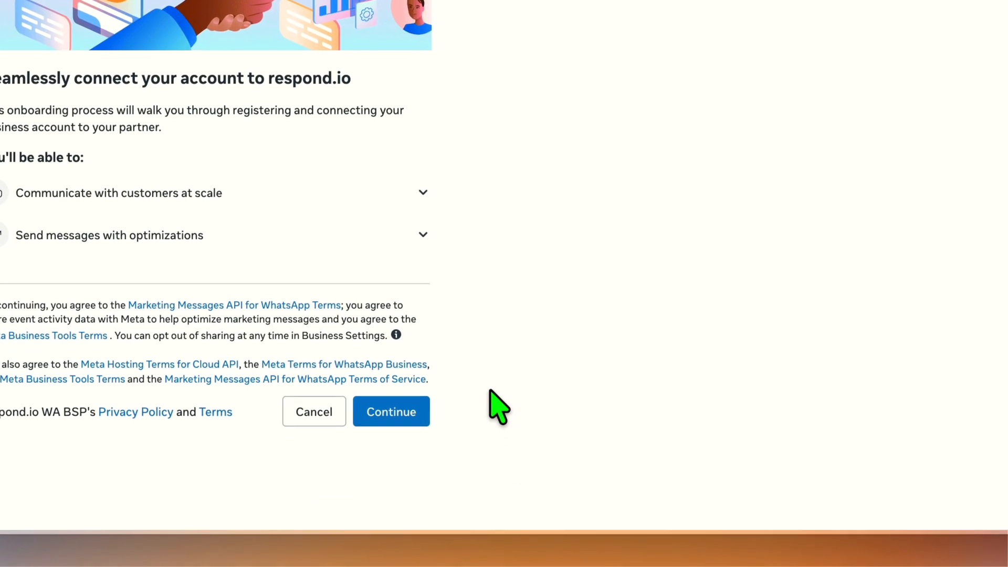
left_click(388, 411)
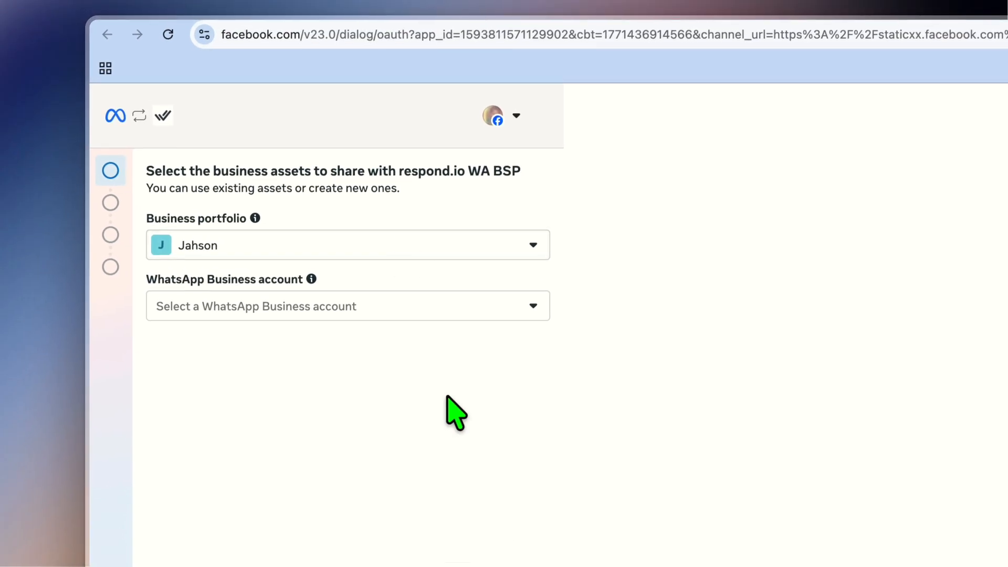
left_click(442, 313)
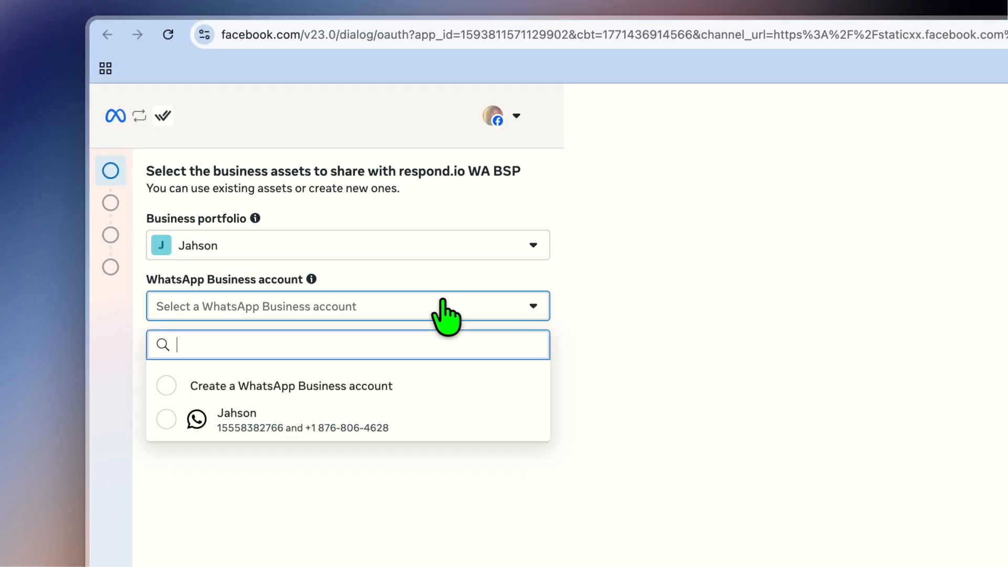
left_click(452, 415)
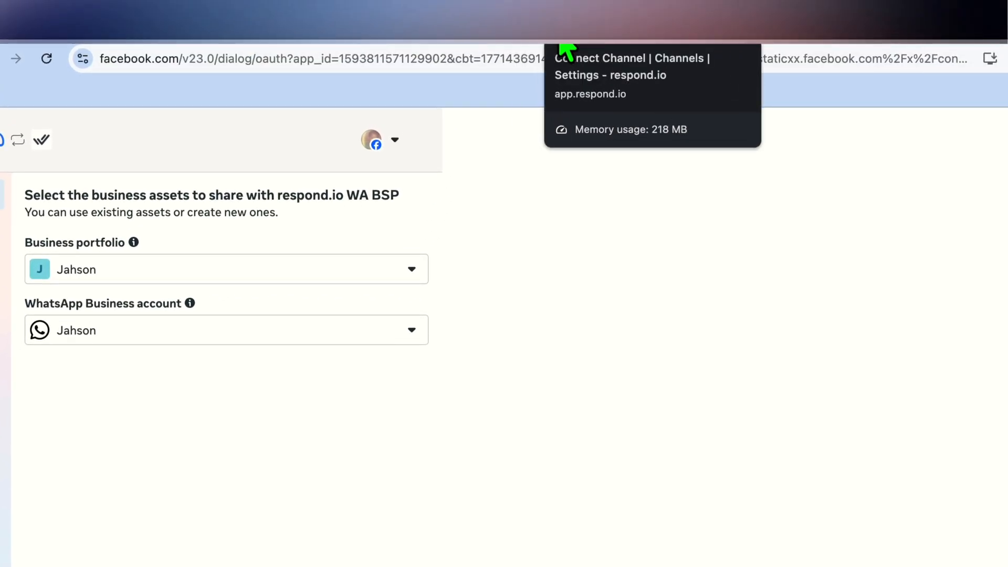
Switch back to respond.io, leave the unfinished WhatsApp channel connection and open the workspace's user settings
left_click(560, 46)
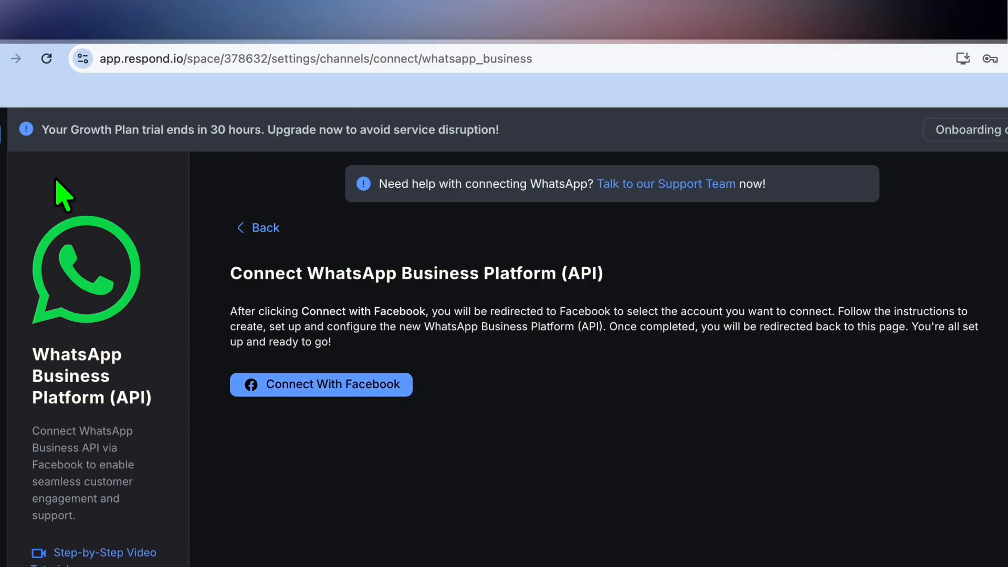
left_click(541, 43)
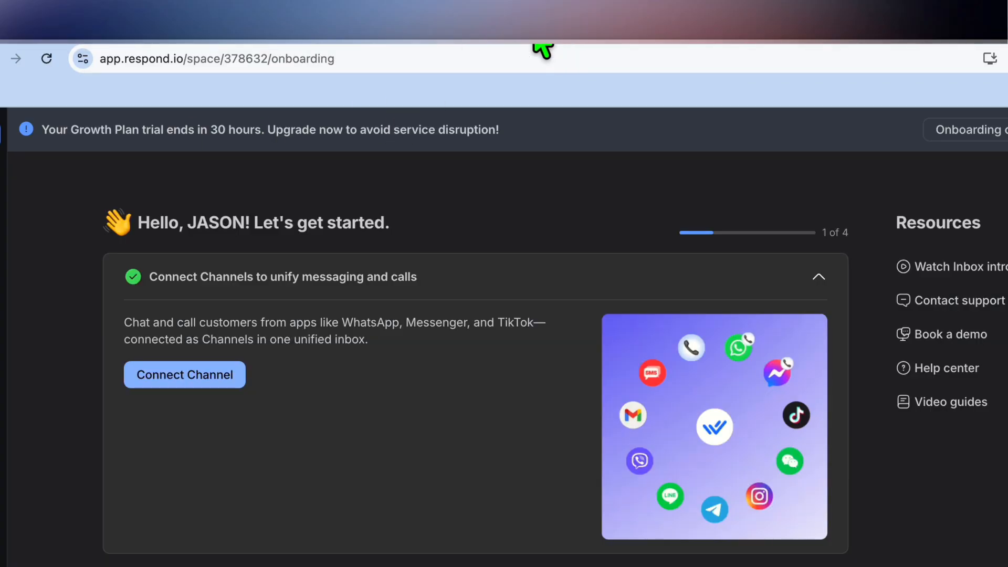
left_click(564, 44)
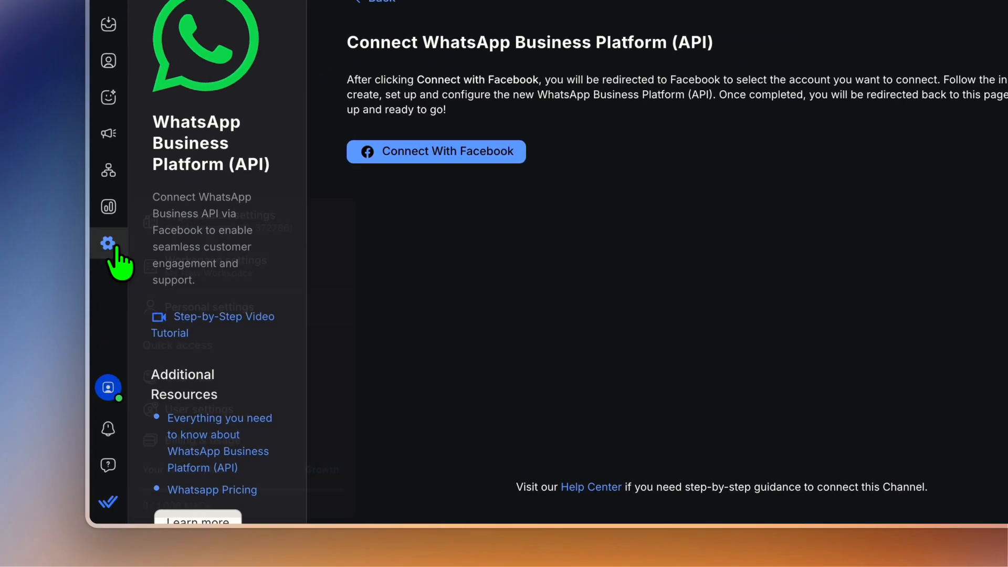
left_click(102, 333)
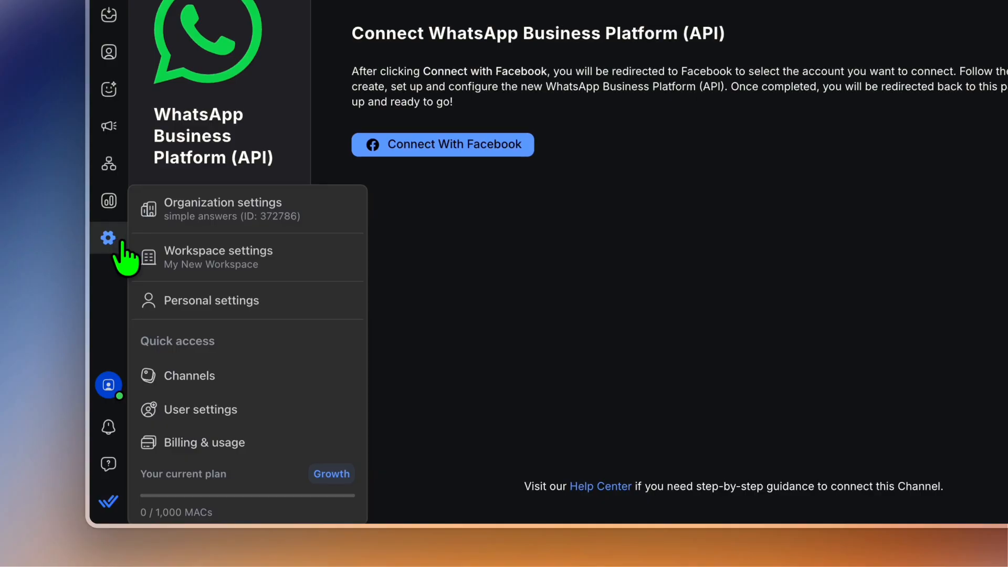
left_click(247, 410)
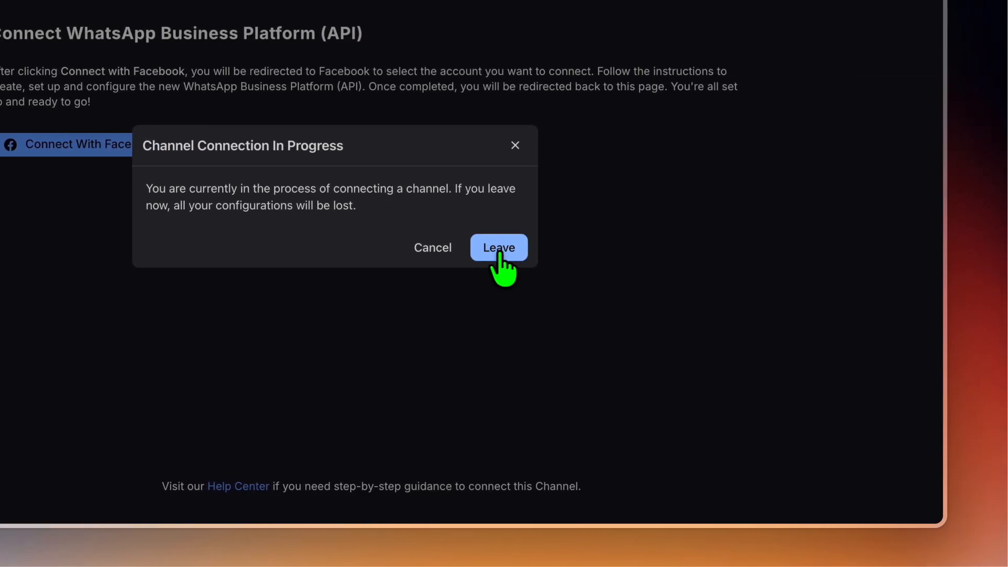
left_click(861, 248)
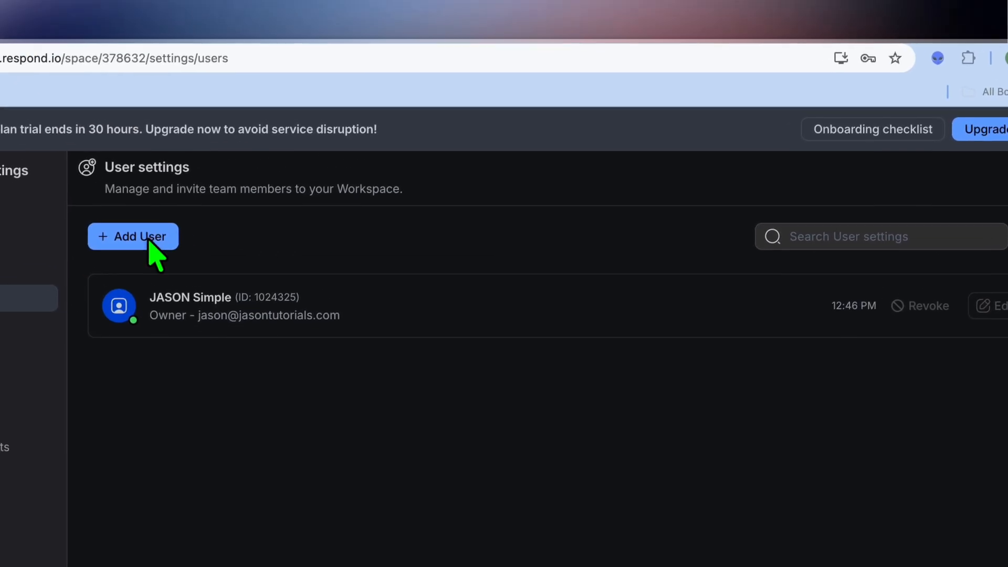
Review the access levels and advanced restrictions available when adding a workspace user, and close the form without adding anyone
left_click(146, 232)
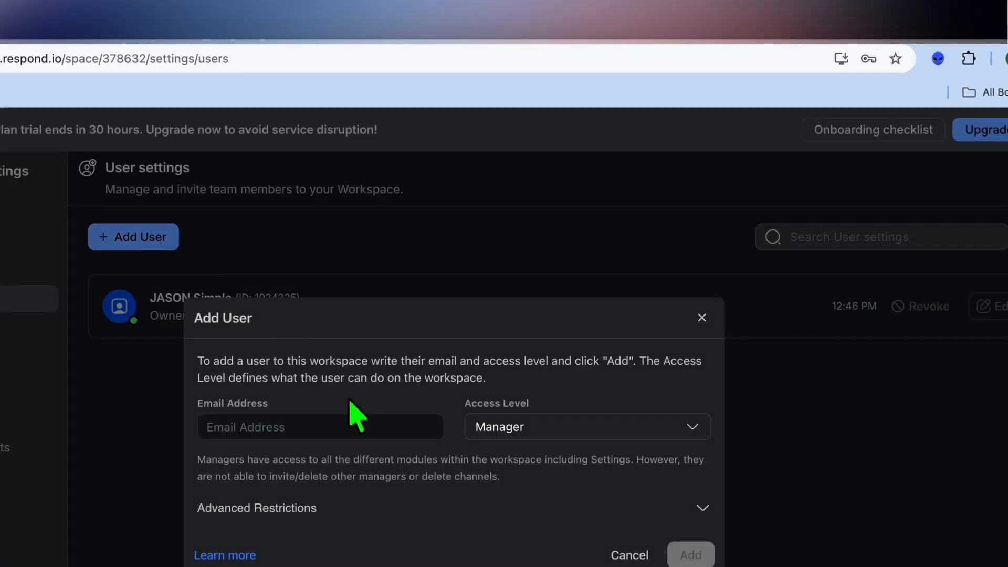
left_click(292, 427)
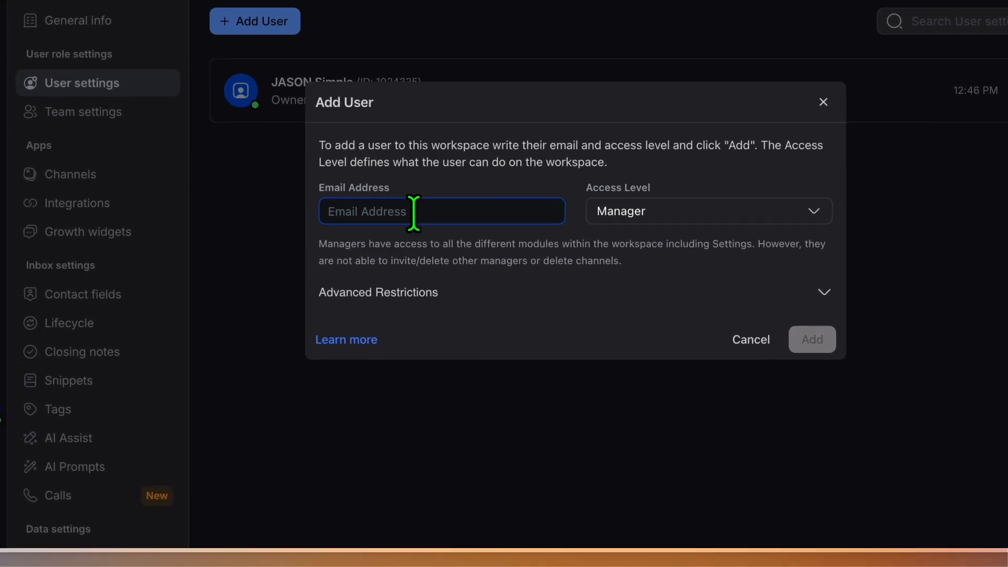
left_click(697, 219)
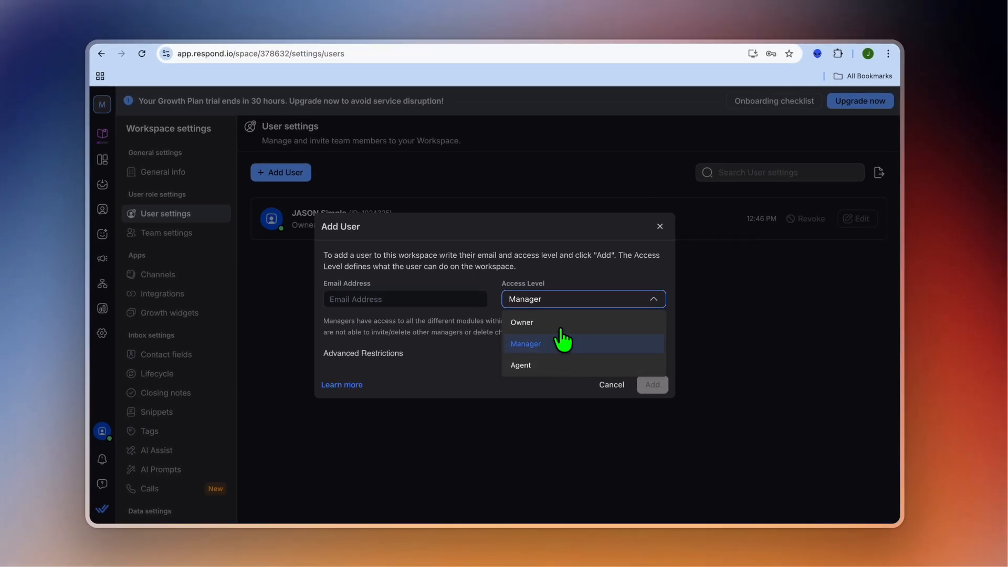
left_click(450, 365)
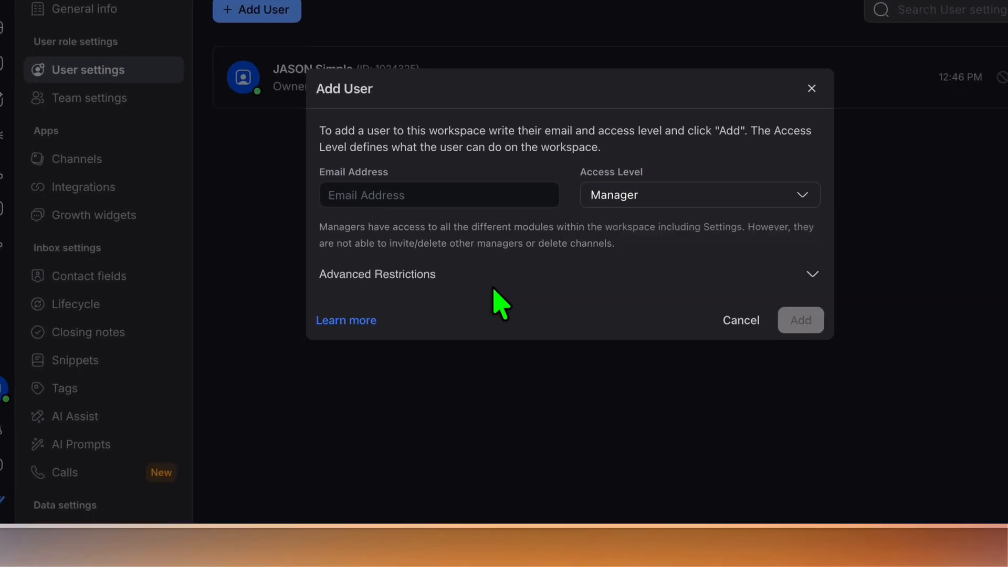
left_click(498, 273)
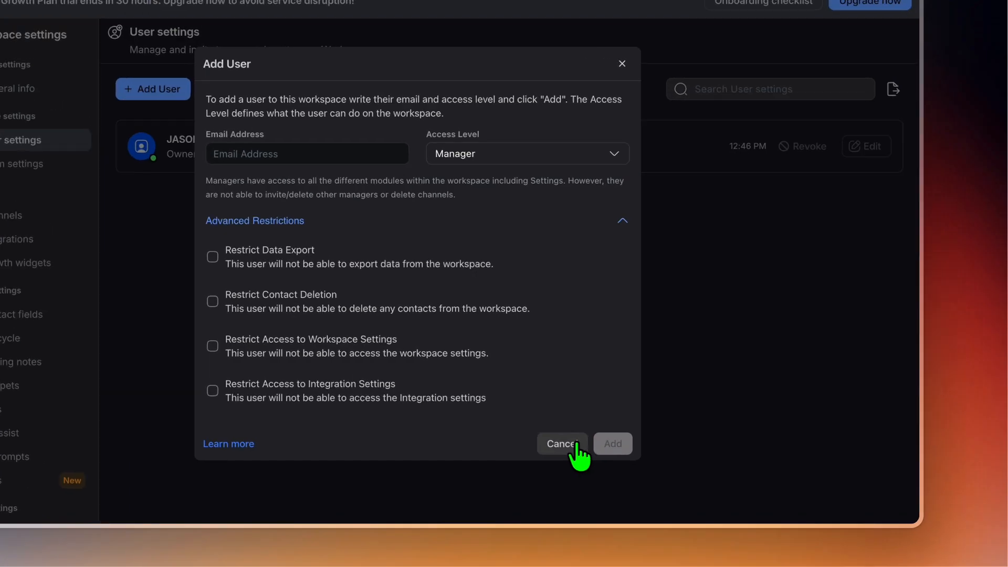
left_click(611, 459)
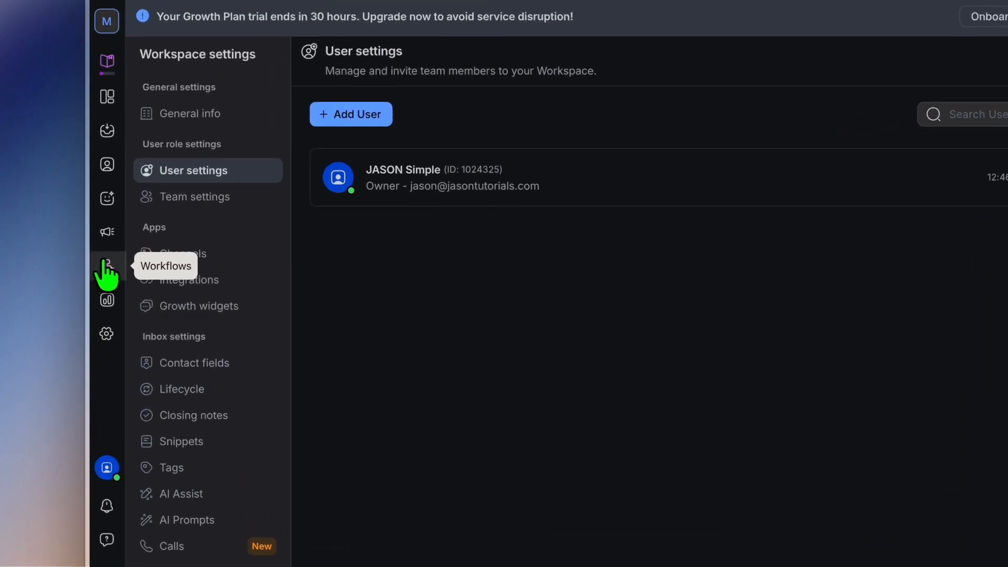
Open the workflows section, choose to start with a template and filter the templates to Auto-Responder
left_click(103, 286)
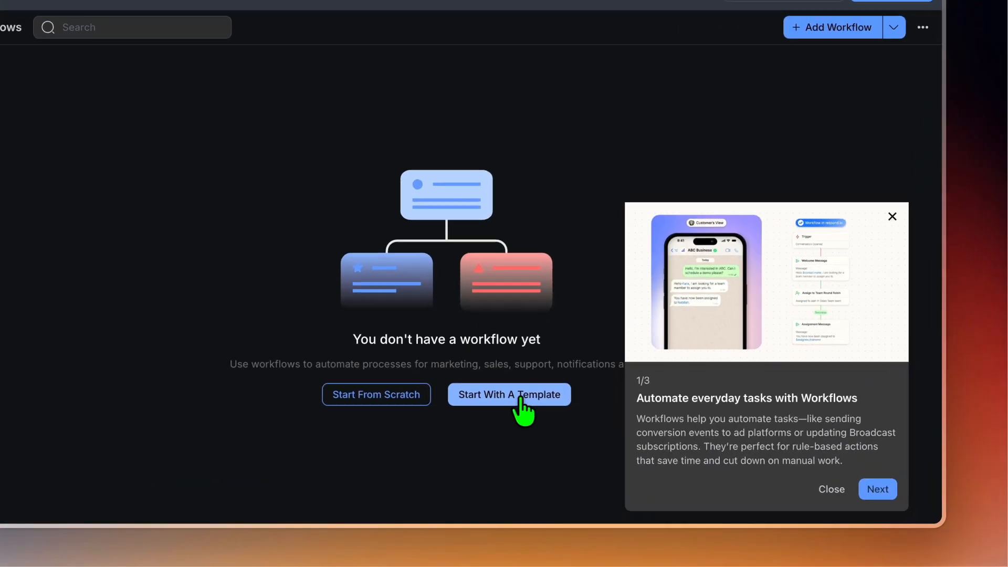
left_click(566, 426)
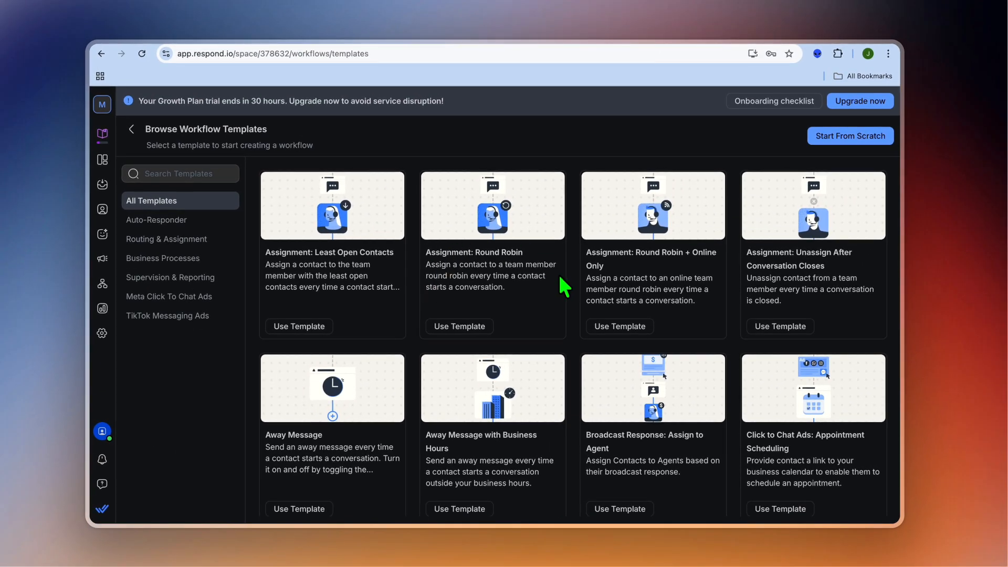
scroll(601, 366, "down", 1)
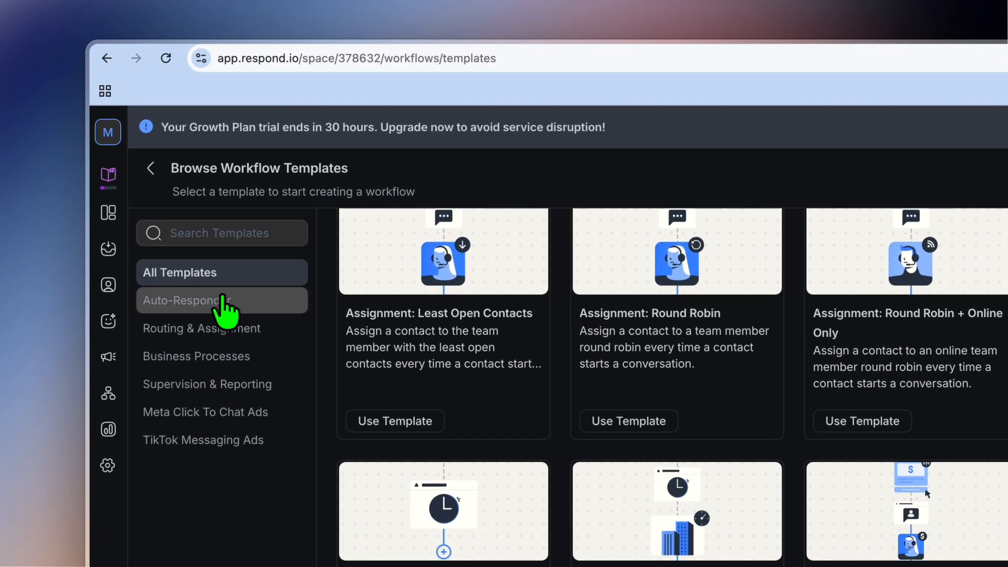
left_click(183, 223)
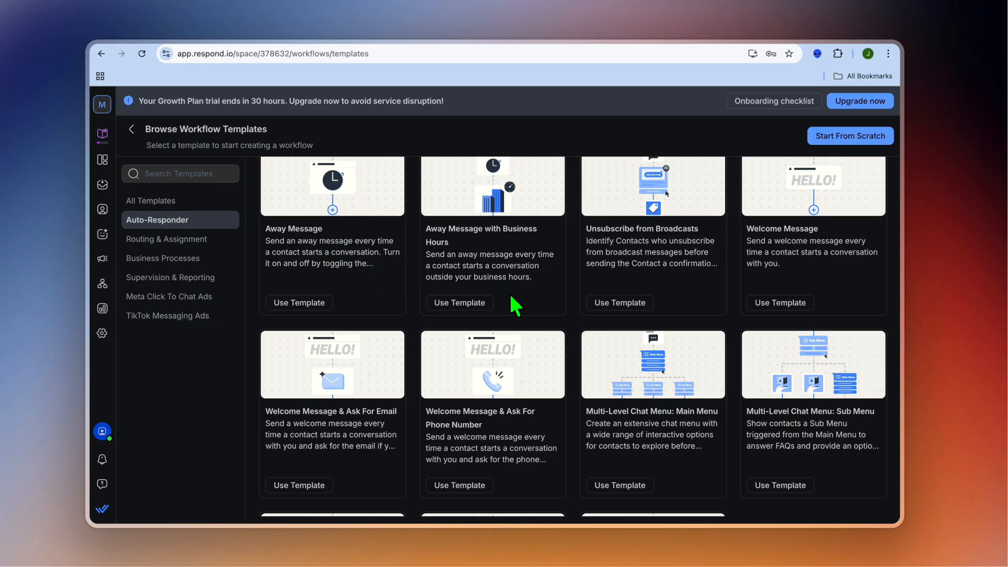
Browse the auto-responder templates and create a workflow from the Welcome Message template
scroll(515, 305, "down", 3)
scroll(808, 266, "up", 2)
scroll(808, 239, "down", 5)
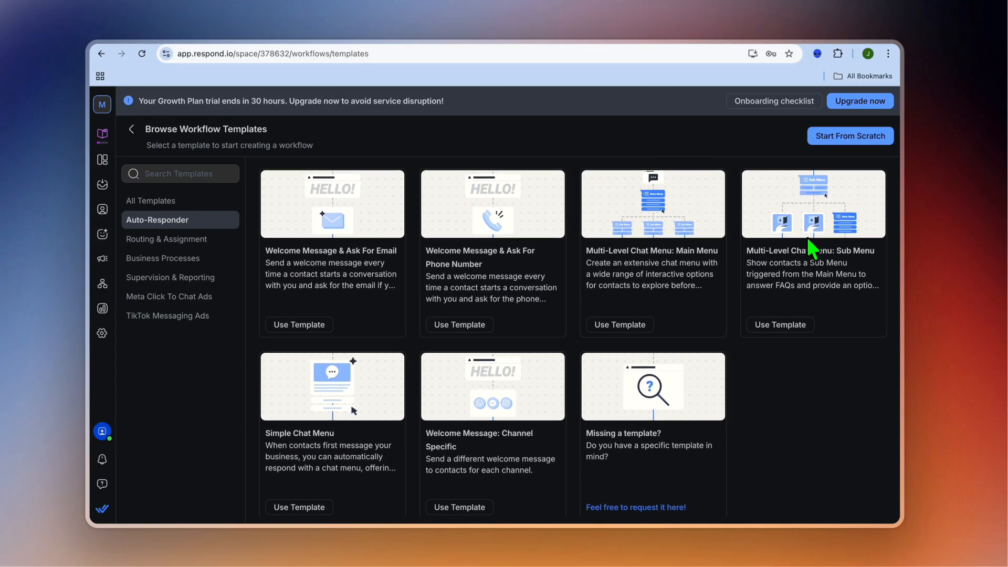
scroll(808, 240, "up", 5)
scroll(811, 247, "up", 2)
scroll(814, 245, "down", 3)
scroll(798, 268, "up", 3)
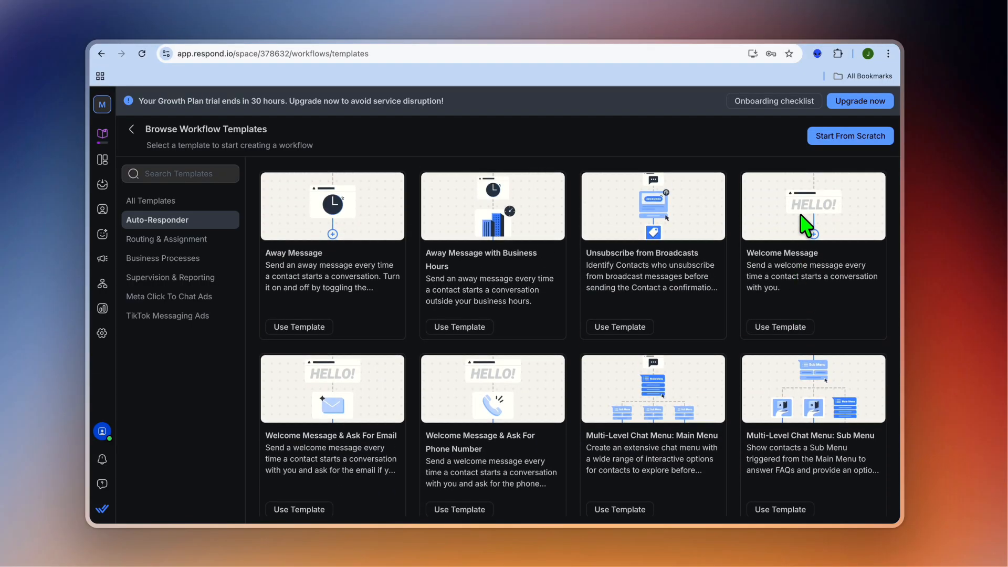
scroll(787, 252, "down", 3)
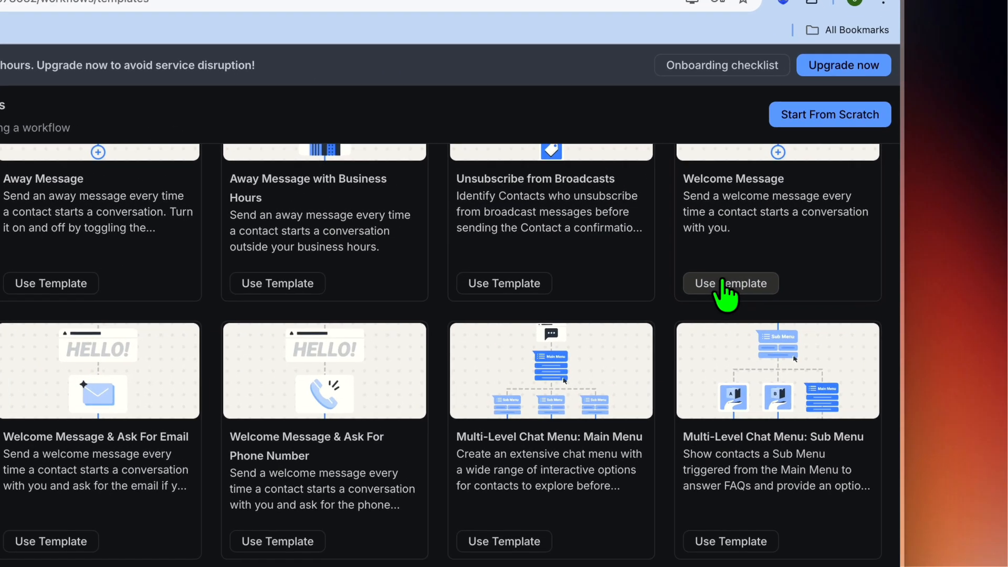
left_click(724, 284)
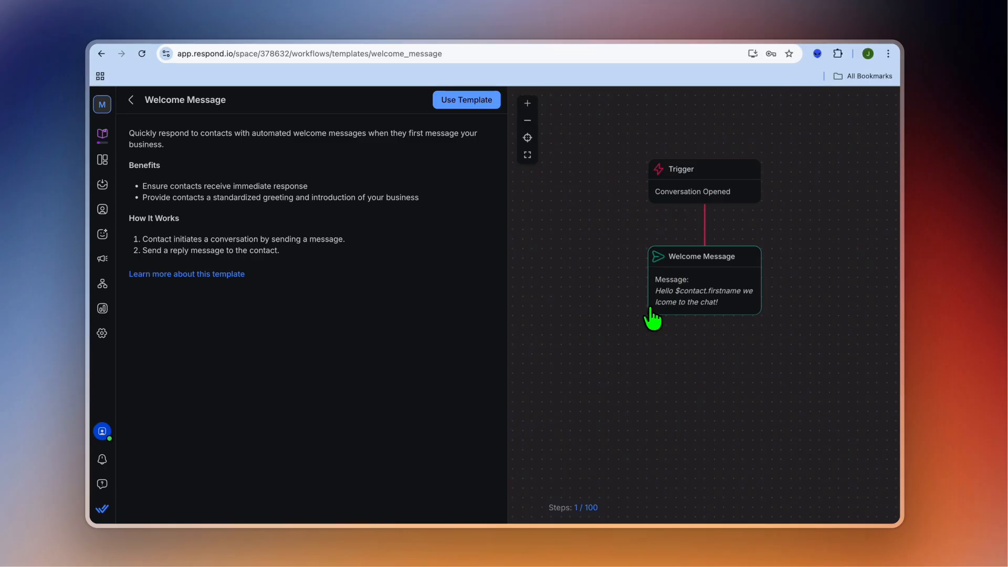
left_click(454, 100)
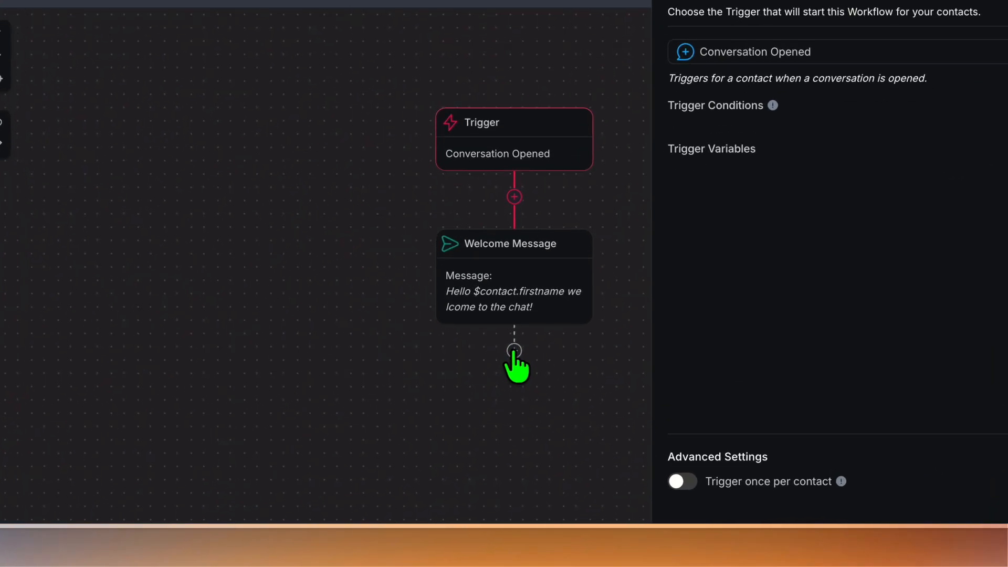
Add an Ask a Question step after the Welcome Message step and view the step options for its Success branch
left_click(508, 399)
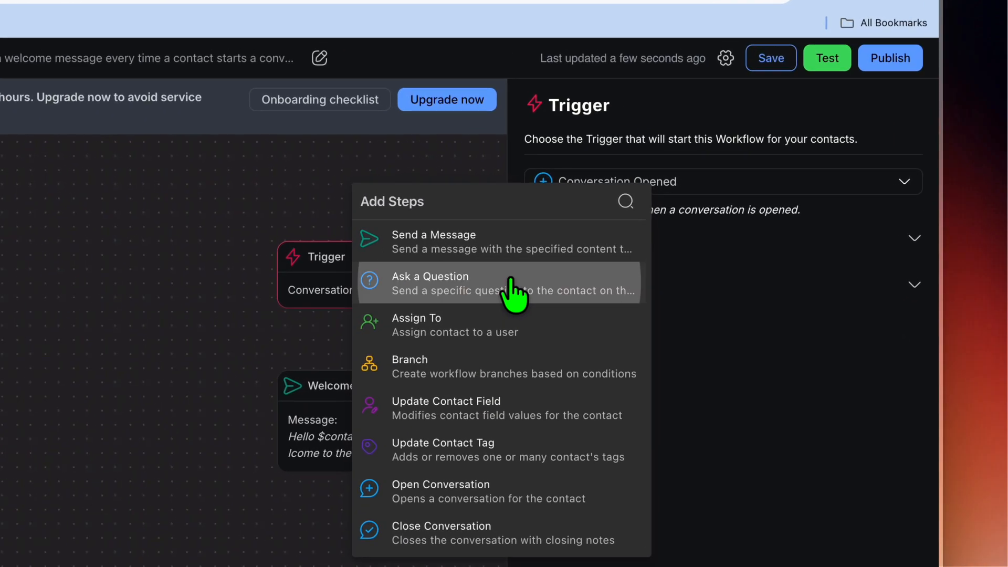
left_click(608, 257)
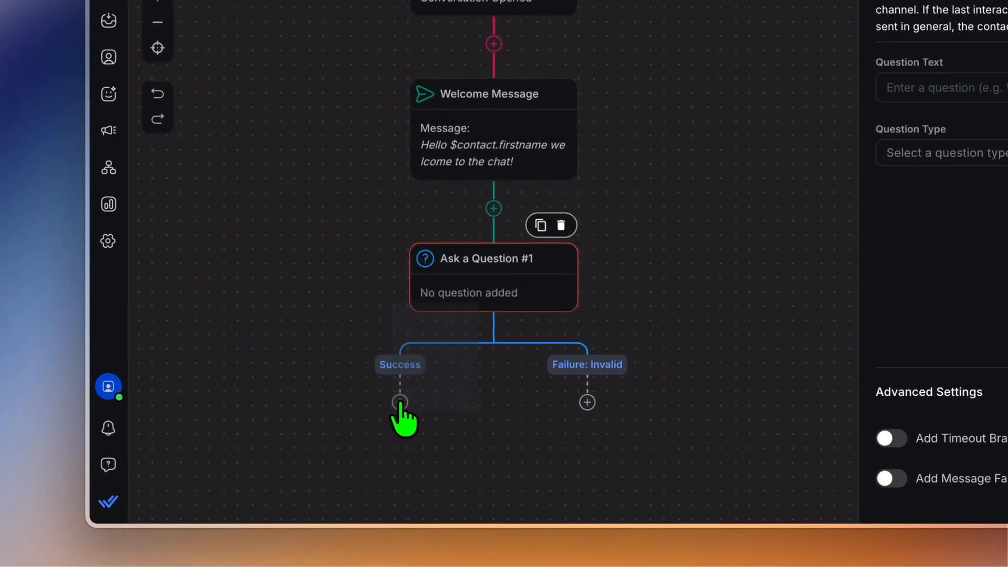
left_click(298, 442)
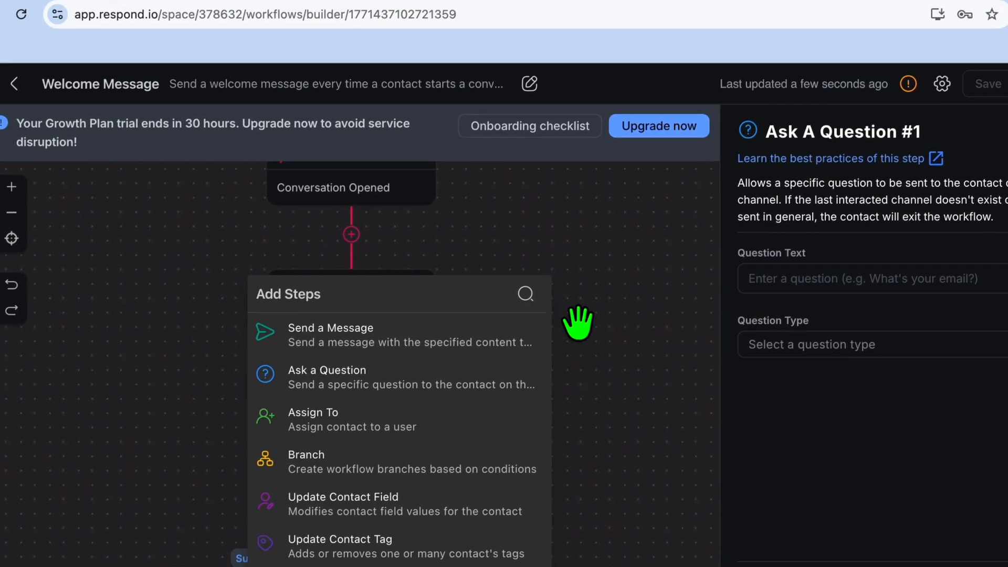
left_click(729, 131)
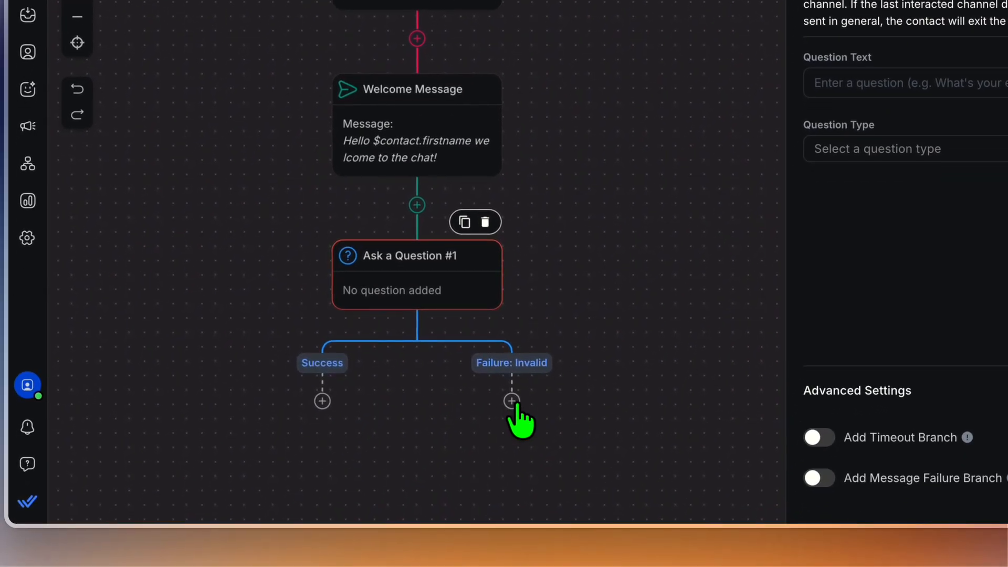
Add a Close Conversation step to the question's Failure: Invalid branch and look over the workflow
left_click(512, 401)
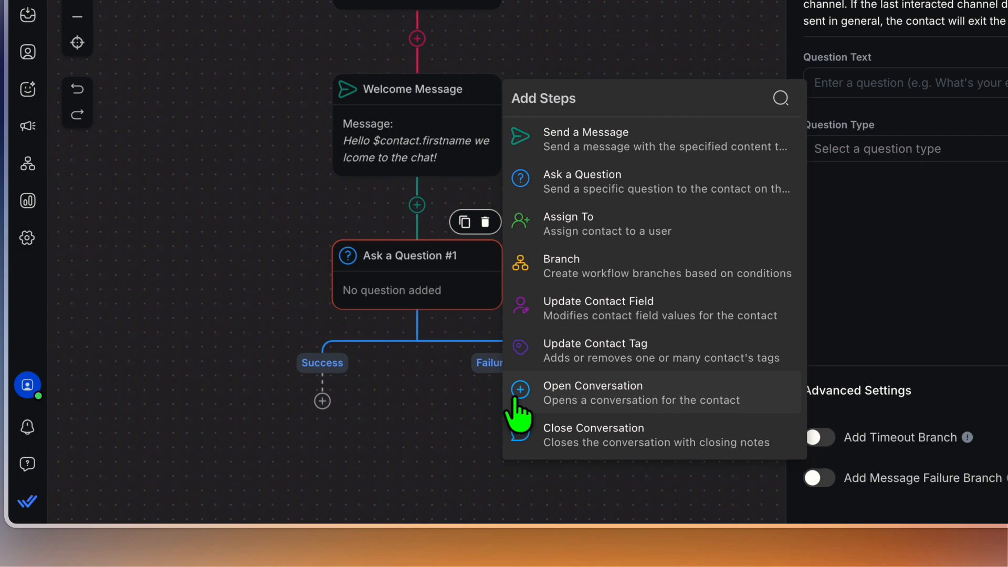
left_click(569, 445)
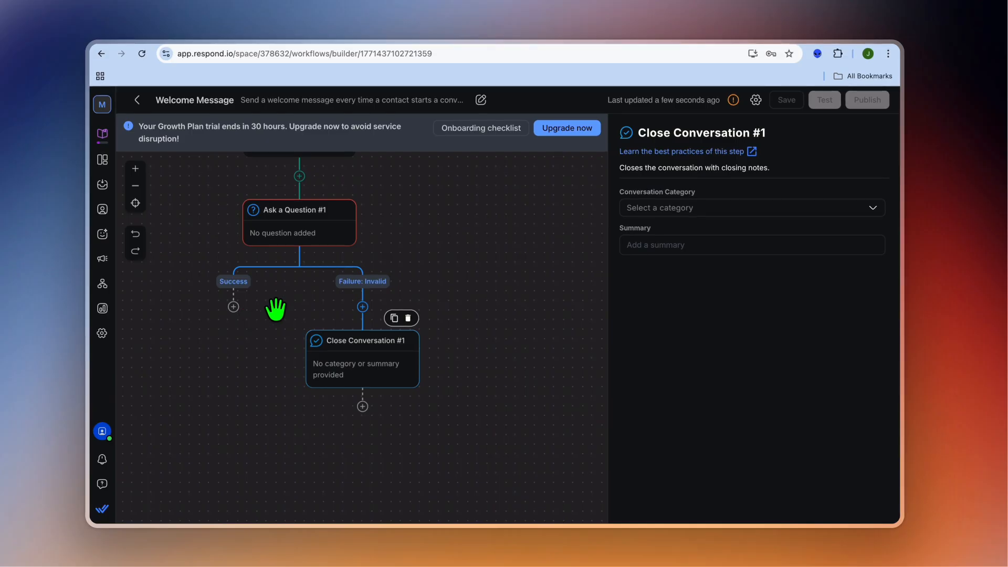
scroll(276, 310, "up", 5)
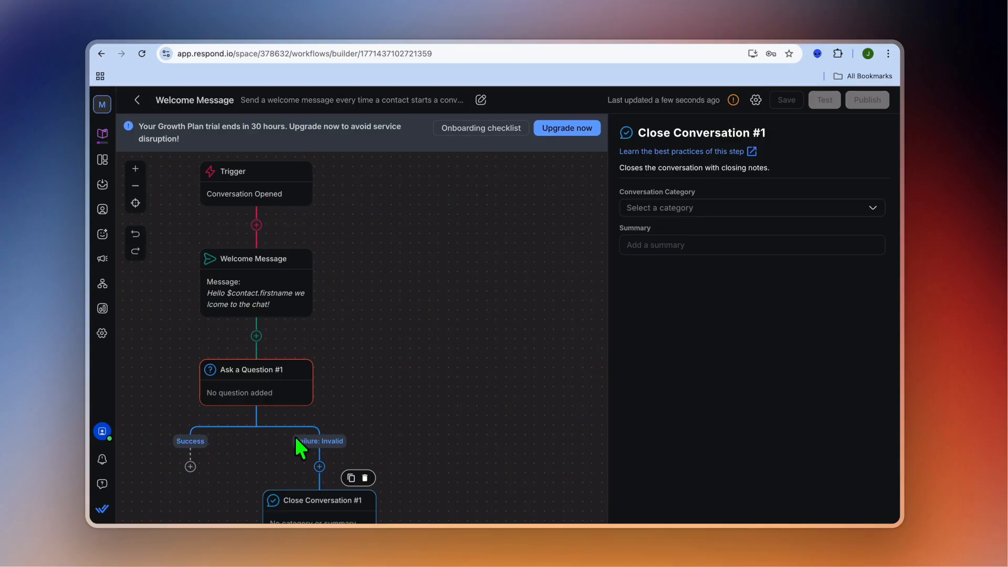
scroll(295, 438, "down", 2)
scroll(295, 436, "down", 1)
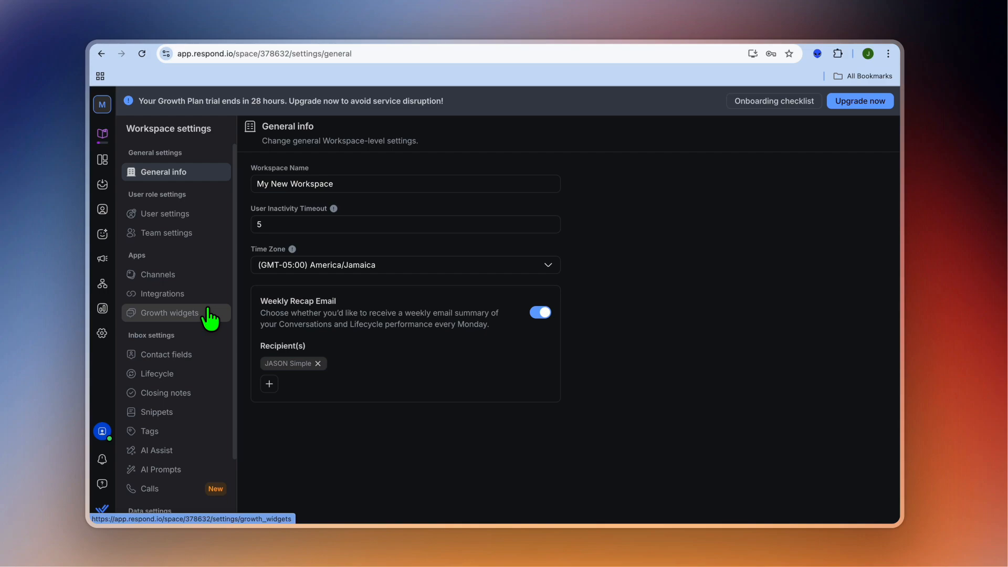
Examine the workspace's snippet settings and the snippet creation form, discard the form and view the closing notes settings
left_click(196, 413)
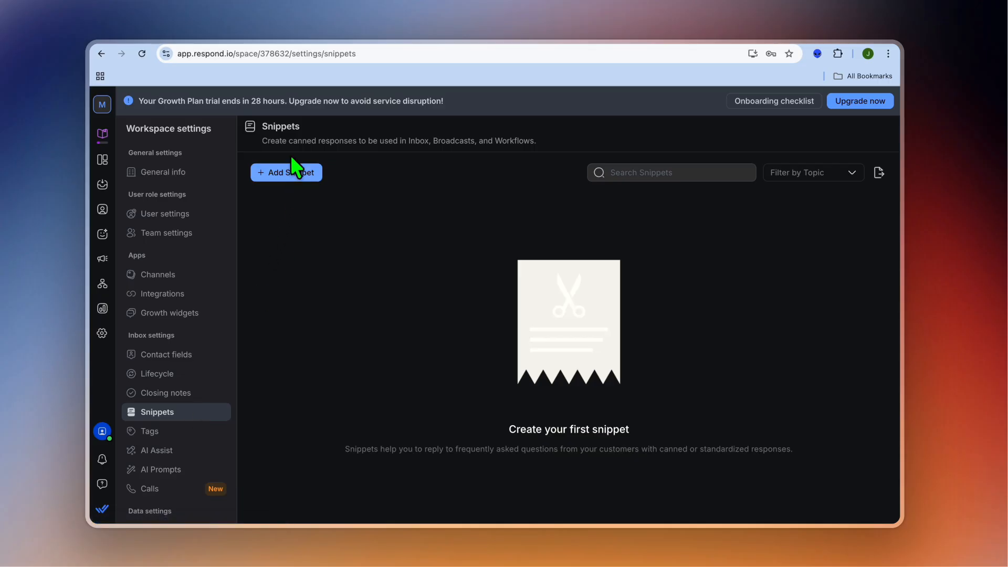
left_click(283, 174)
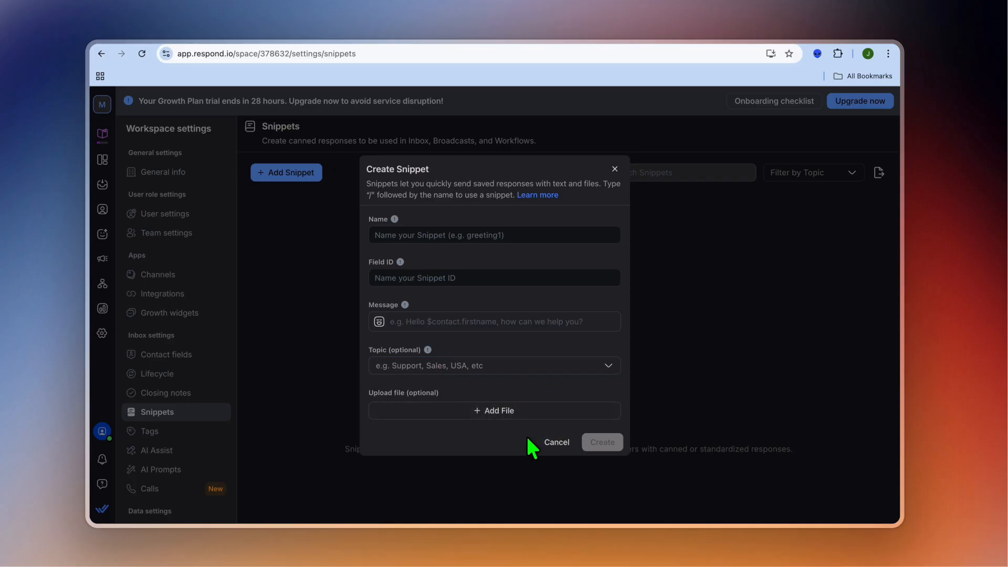
left_click(552, 444)
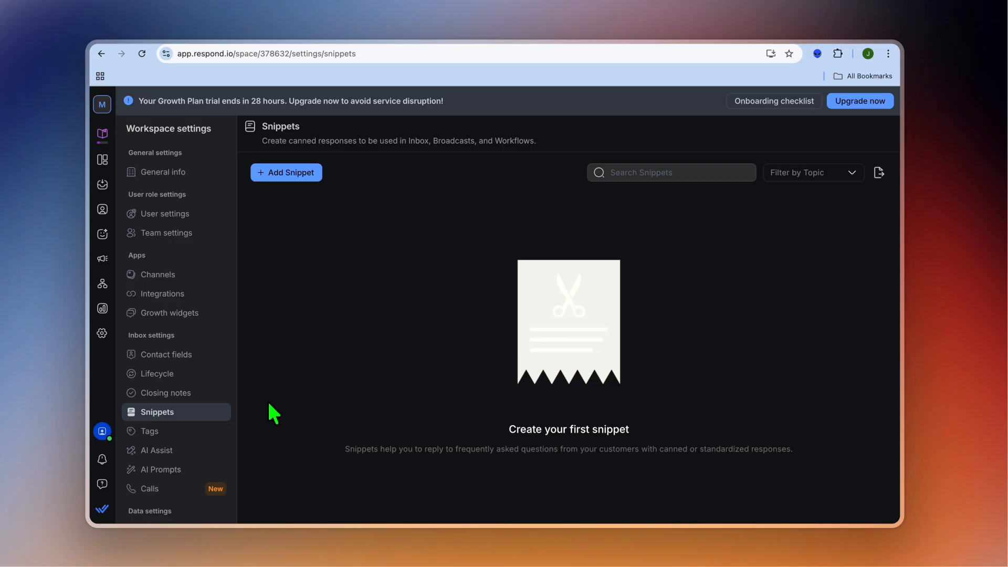
left_click(167, 393)
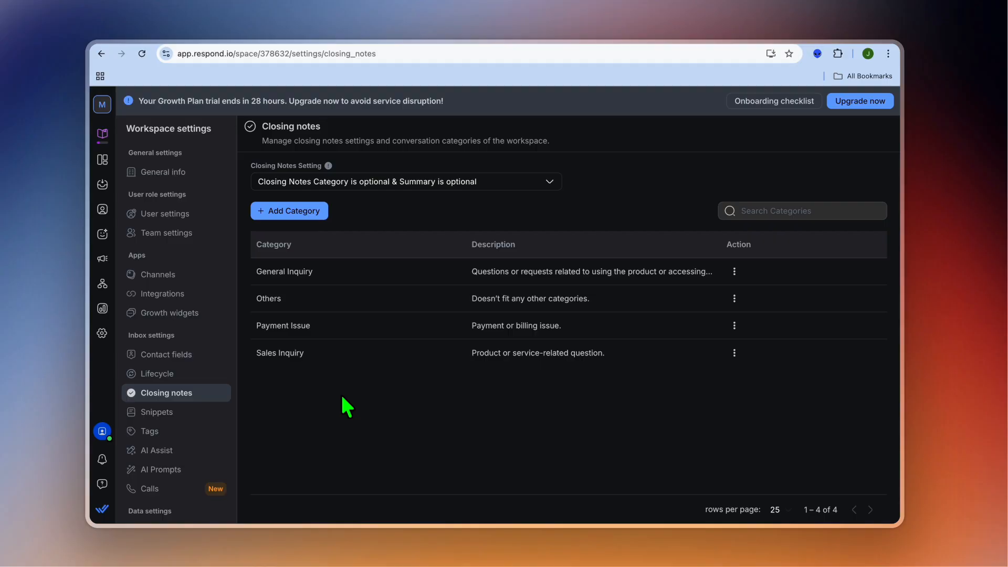
Open AI Assist's knowledge sources, examine the website and file upload options for a new source, and close the form
left_click(190, 452)
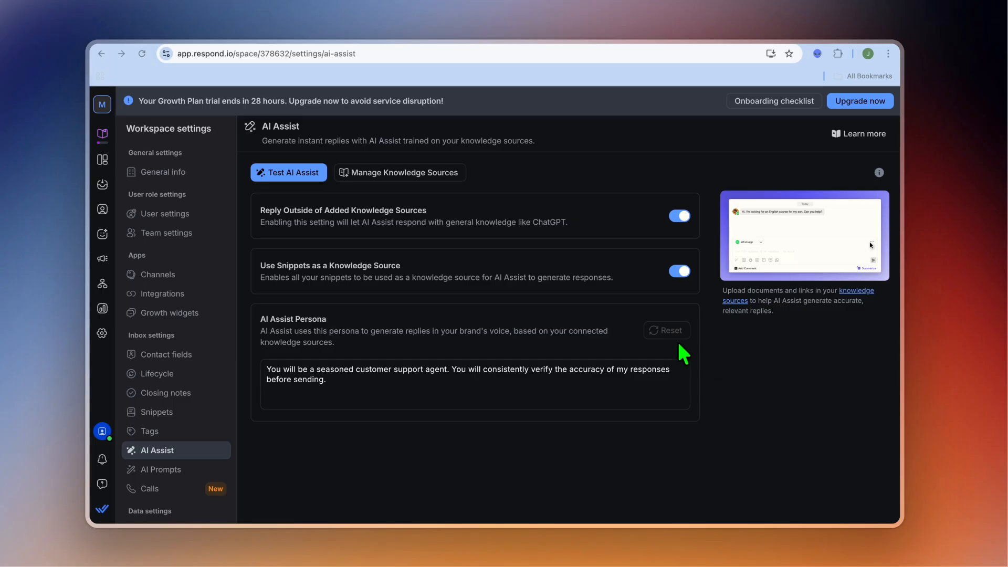
left_click(405, 175)
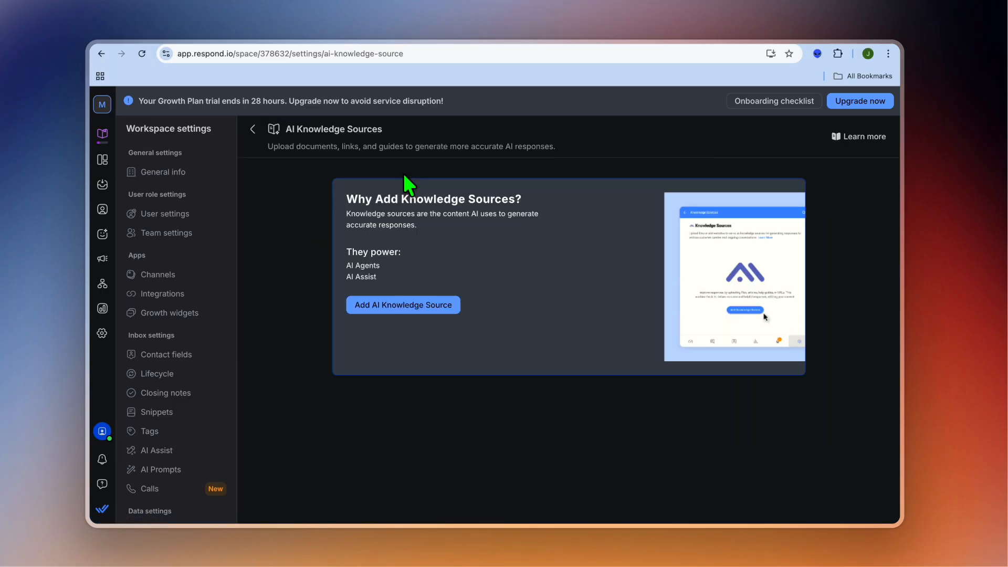
left_click(402, 308)
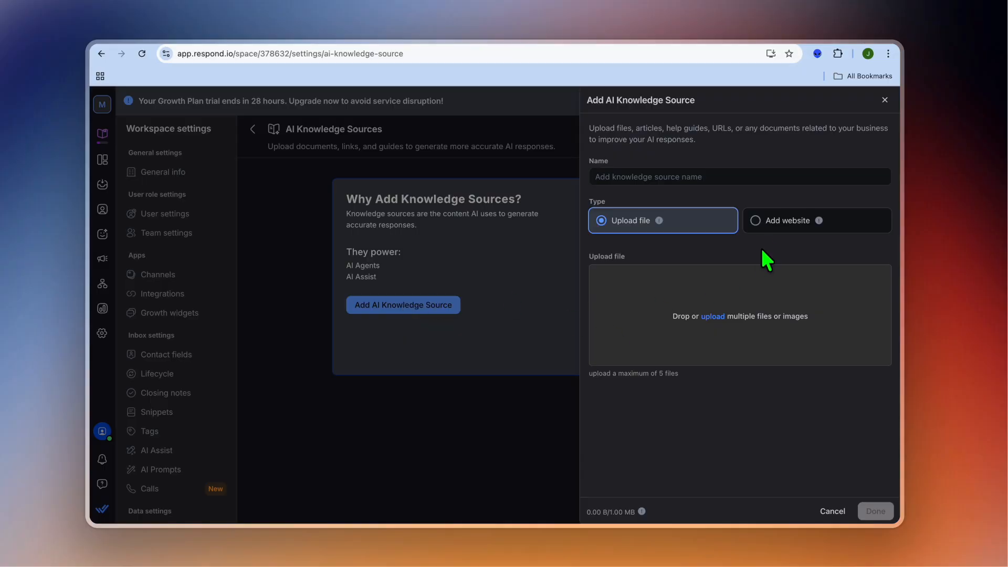
left_click(757, 221)
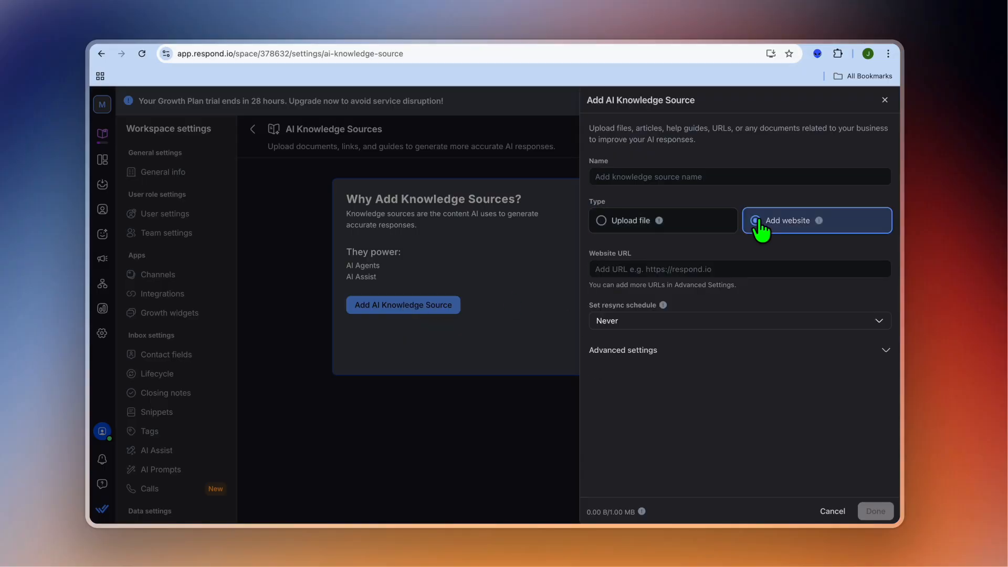
left_click(663, 178)
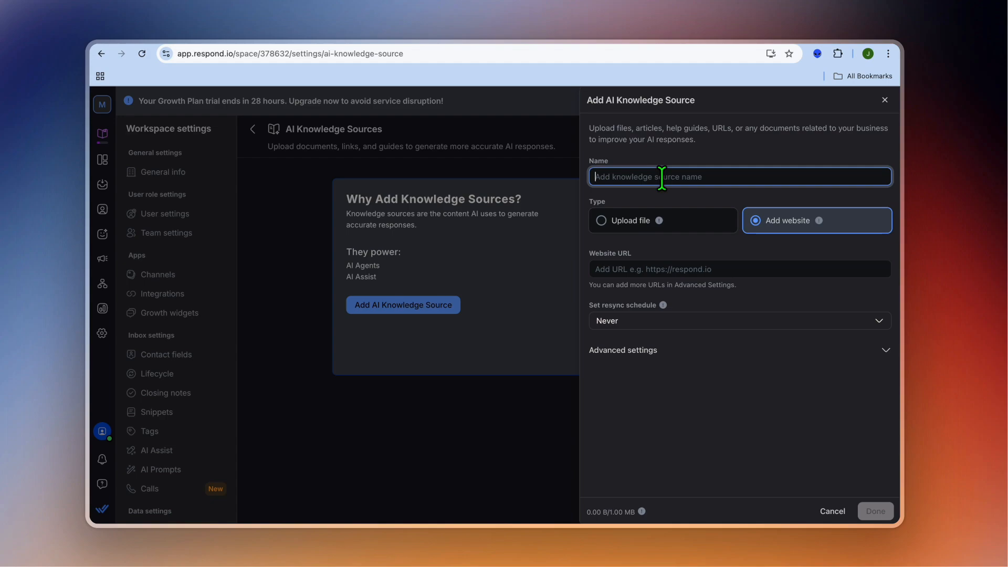
left_click(661, 267)
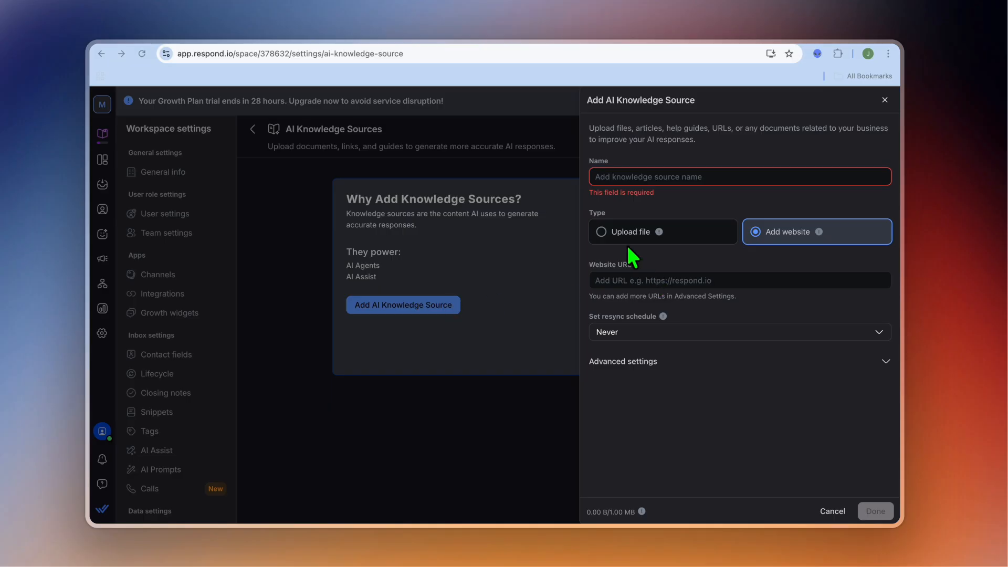
left_click(603, 234)
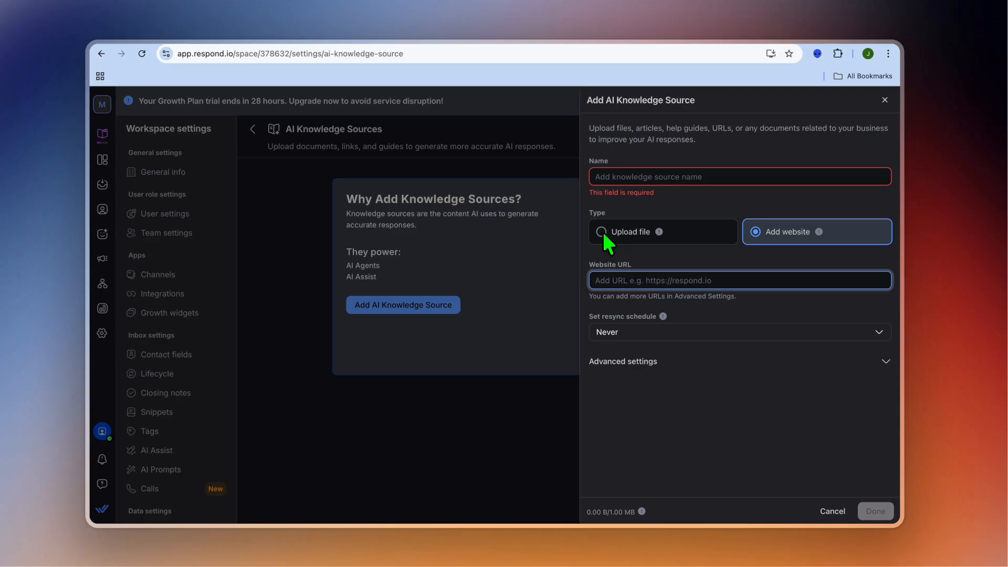
left_click(667, 176)
left_click(658, 273)
left_click(884, 100)
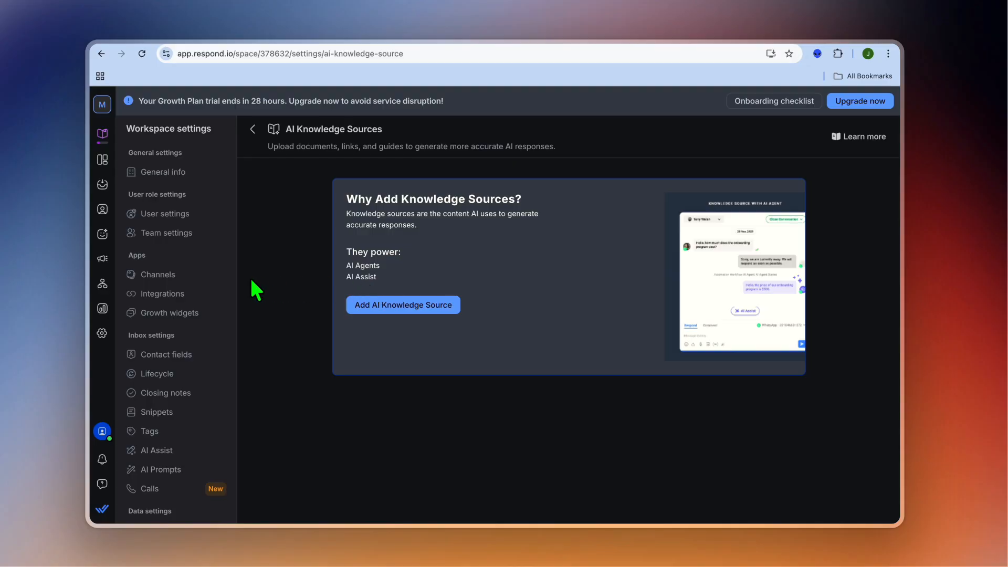
Open the workspace's reports section
left_click(102, 309)
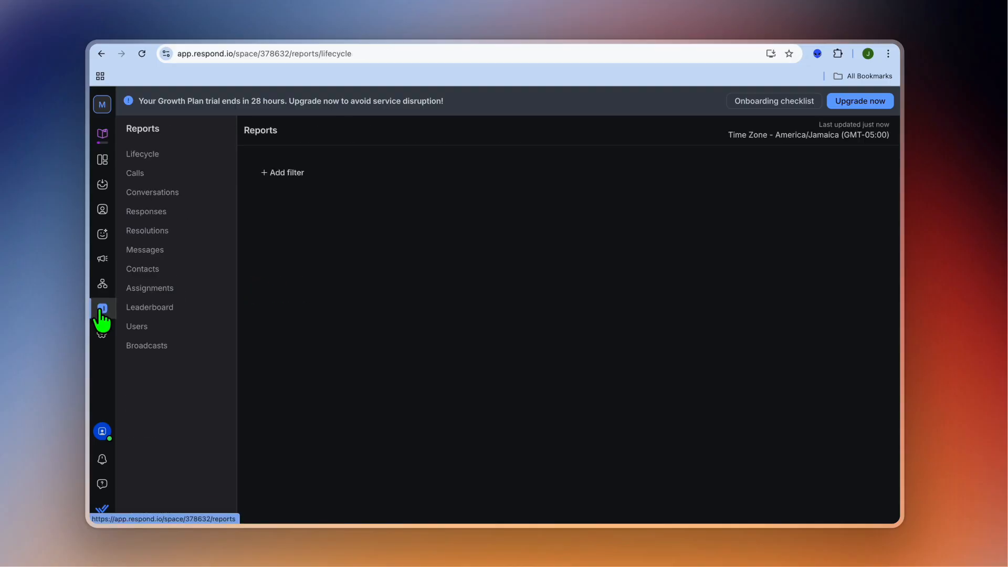